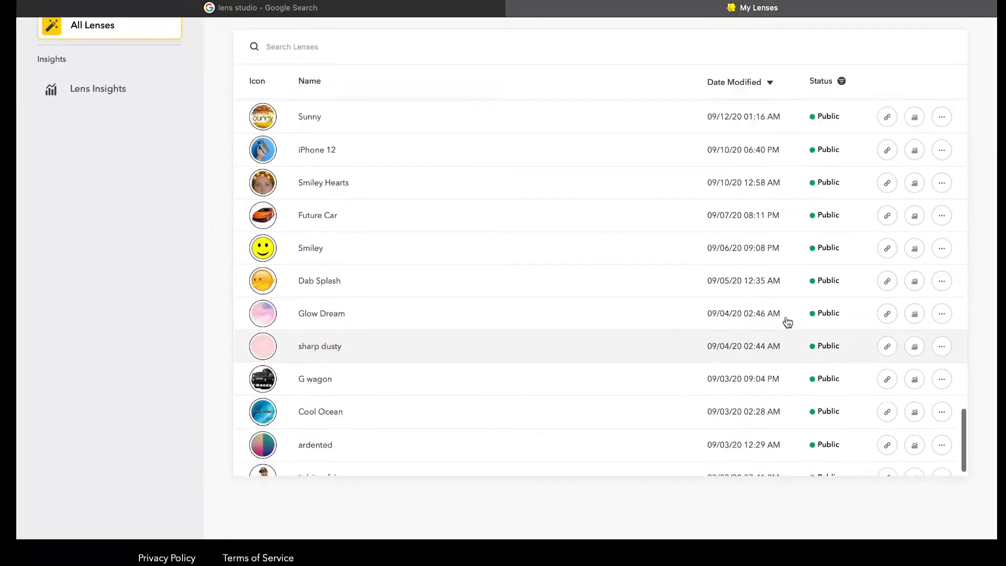
Leave the My Lenses list and open the Download Lens Studio Now result from the "lens studio" Google search
scroll(785, 321, "up", 2)
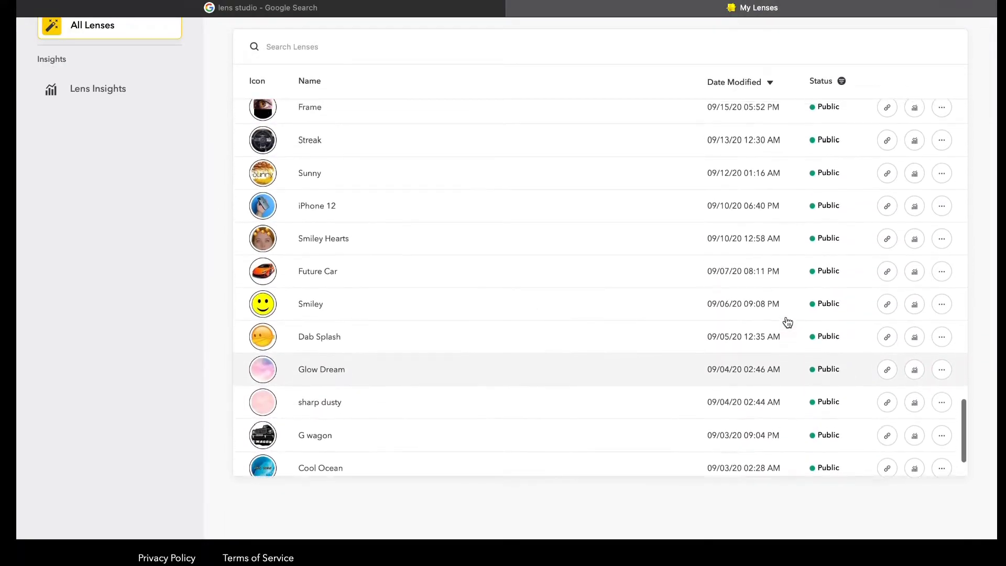
scroll(787, 321, "up", 15)
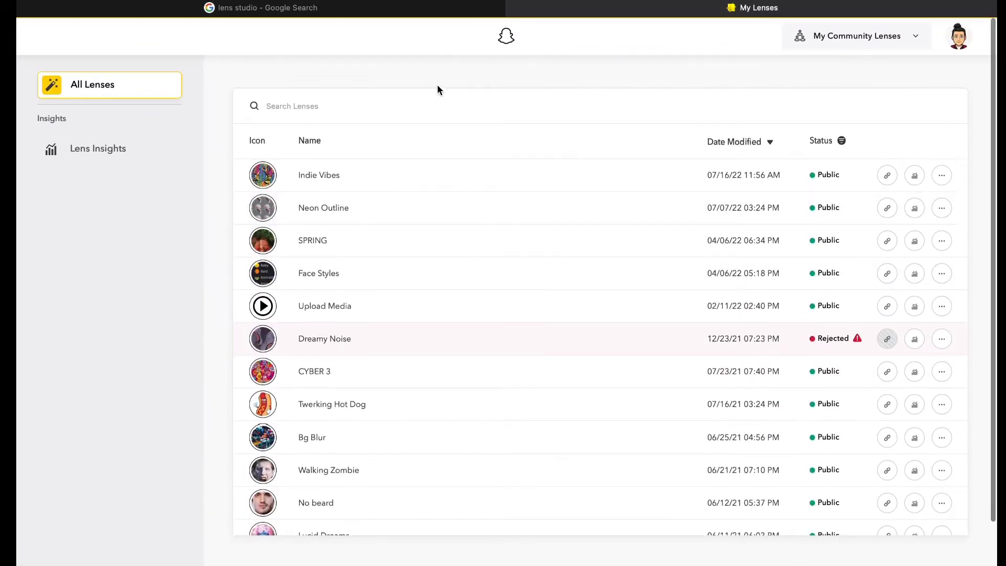
left_click(294, 25)
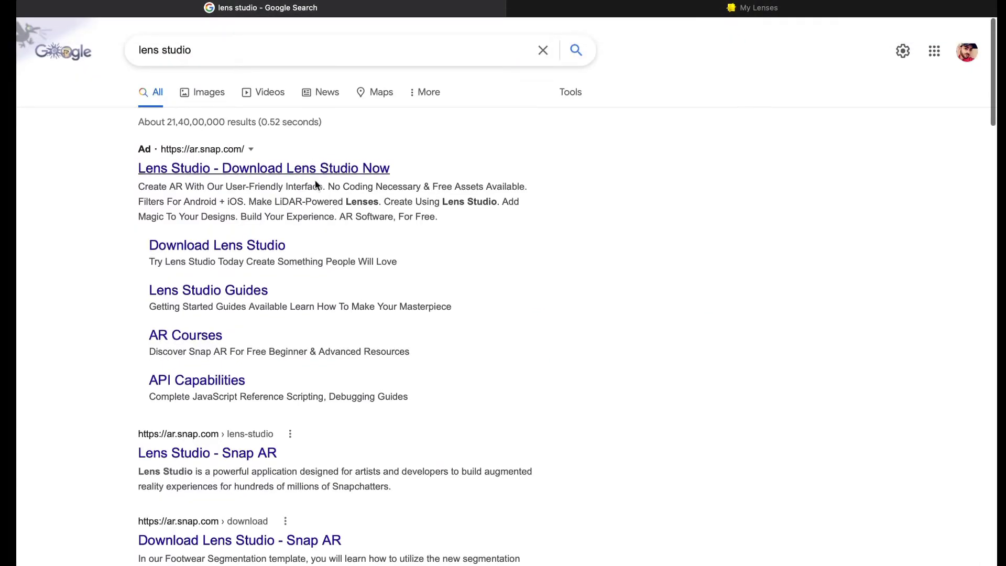
left_click(283, 169)
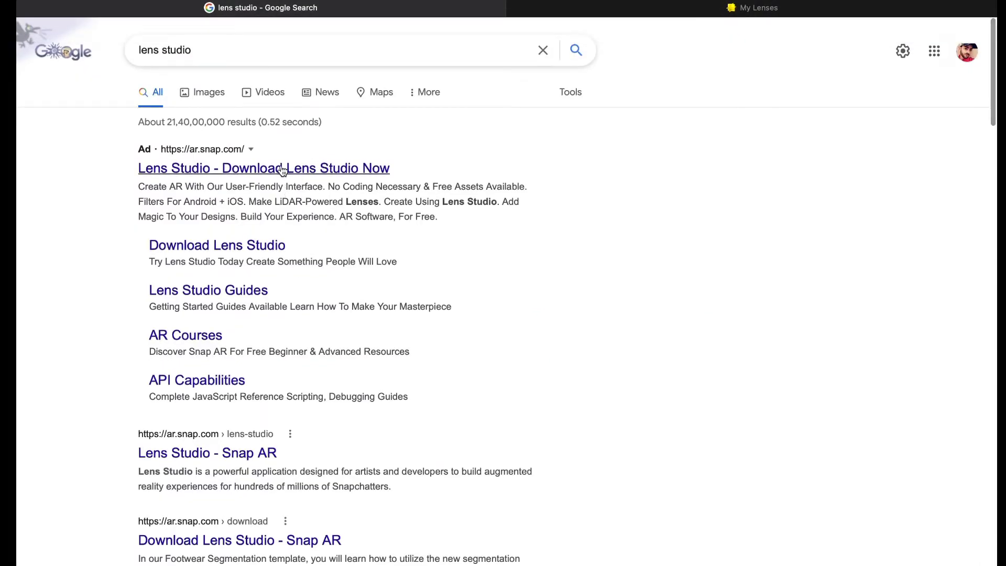
Look over the Lens Studio page, including its featured lenses and features, and open the Lens Studio download page
scroll(632, 227, "down", 3)
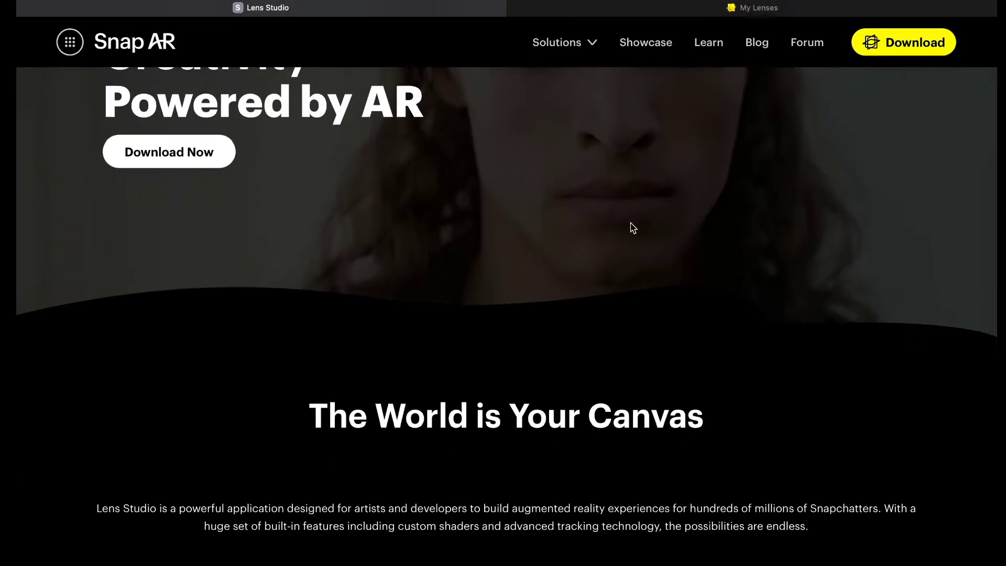
scroll(624, 328, "down", 10)
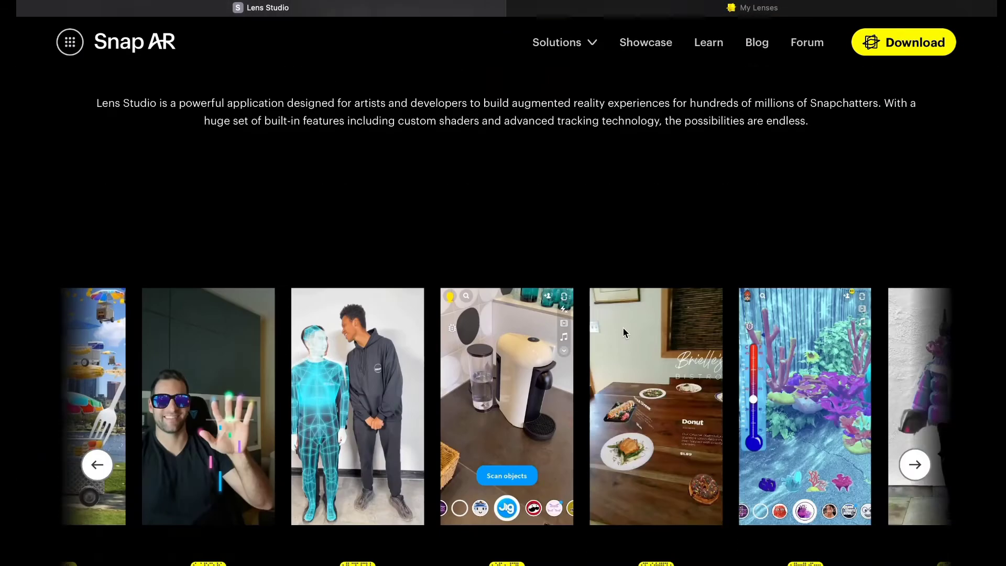
scroll(468, 312, "left", 2)
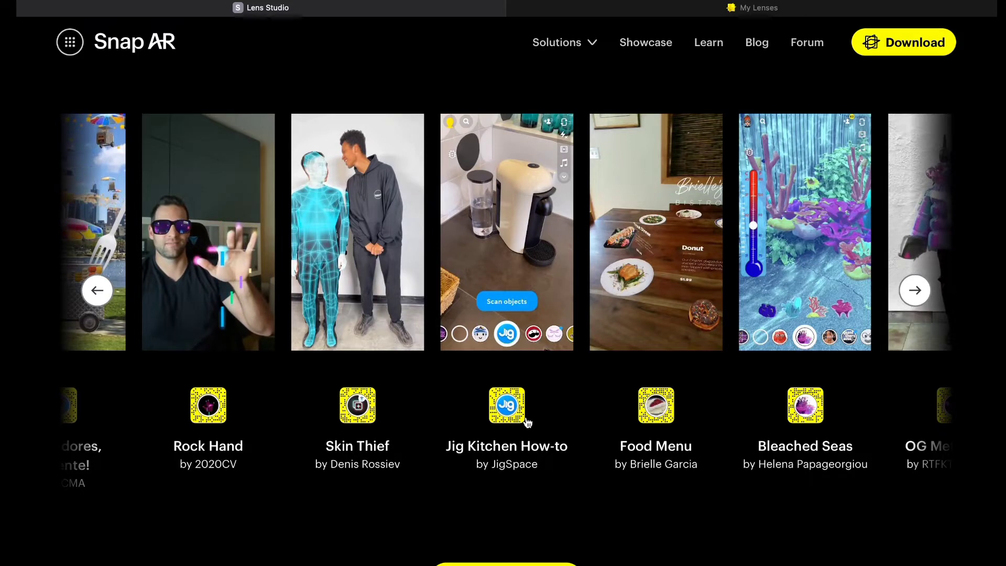
scroll(664, 438, "down", 2)
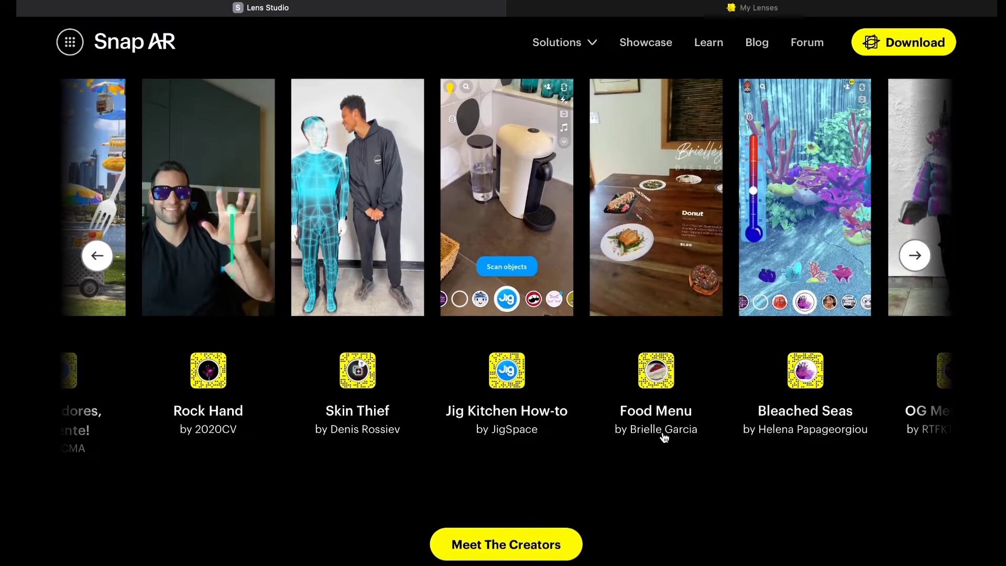
scroll(665, 438, "down", 15)
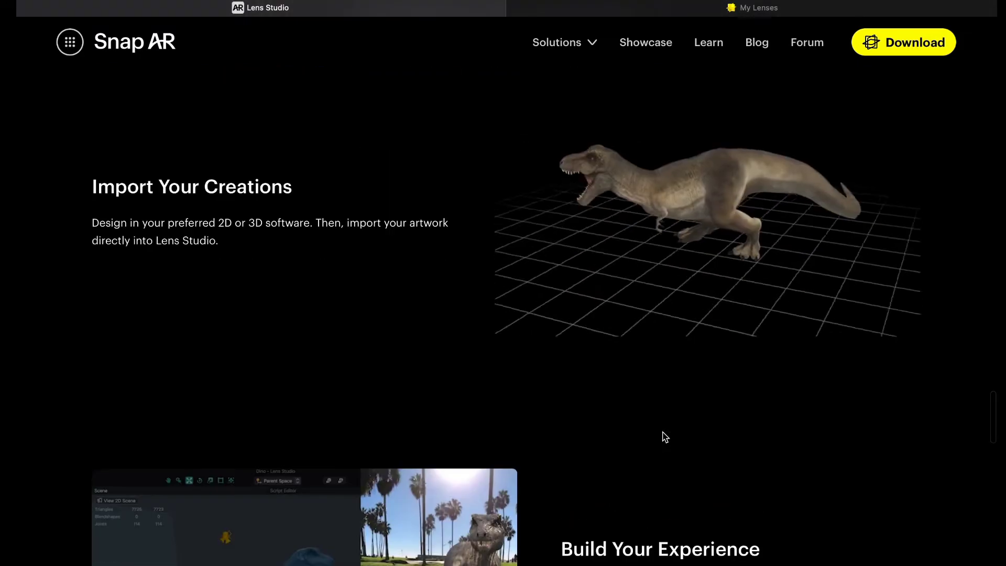
scroll(664, 438, "down", 12)
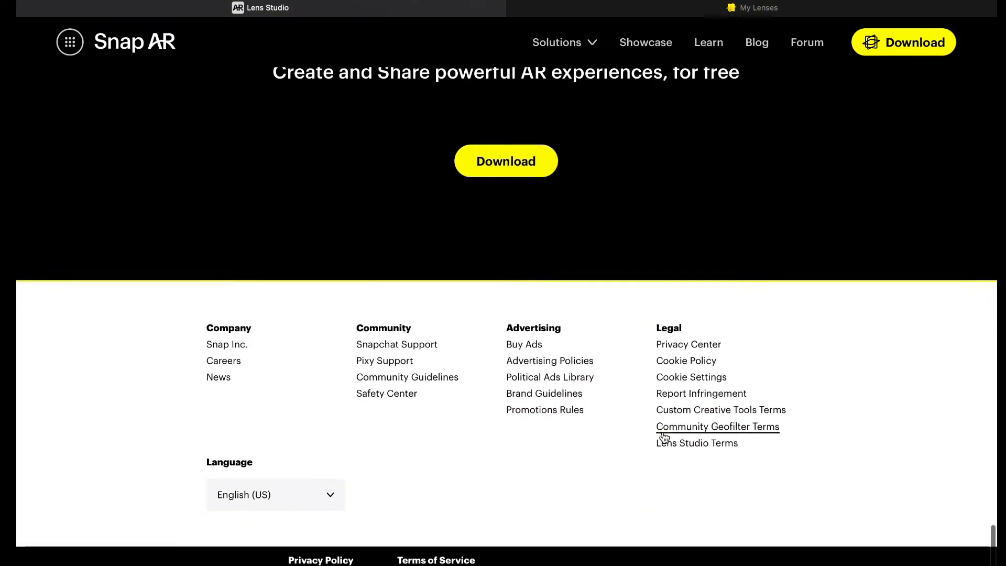
scroll(665, 438, "up", 2)
left_click(875, 44)
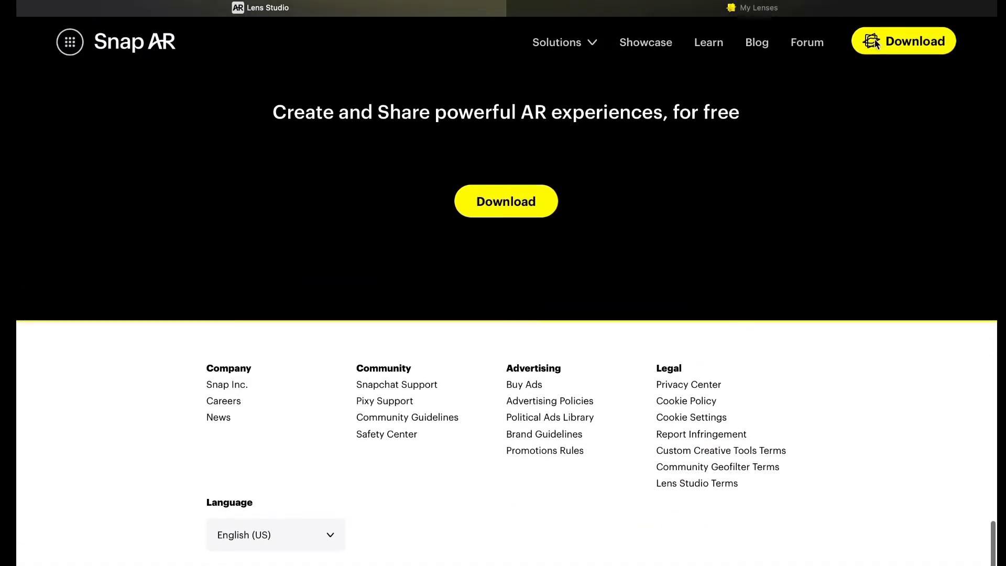
Choose macOS as the platform for the Lens Studio download
scroll(608, 291, "down", 1)
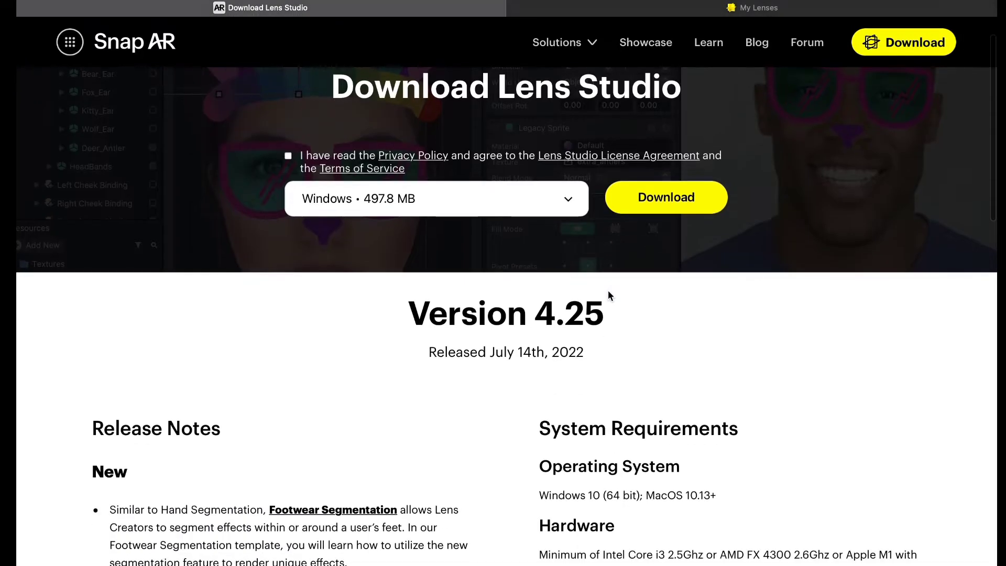
left_click(545, 199)
left_click(530, 256)
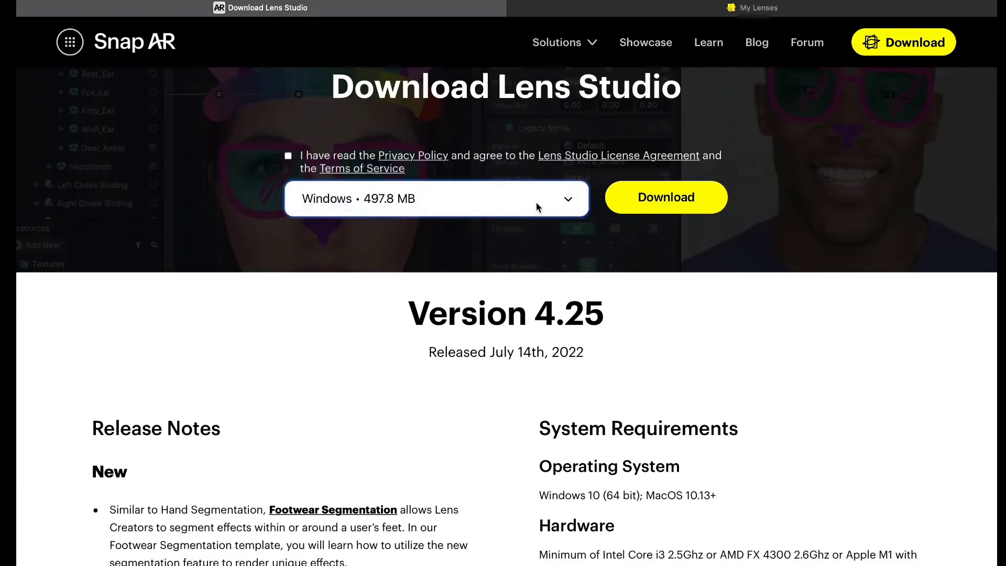
left_click(536, 202)
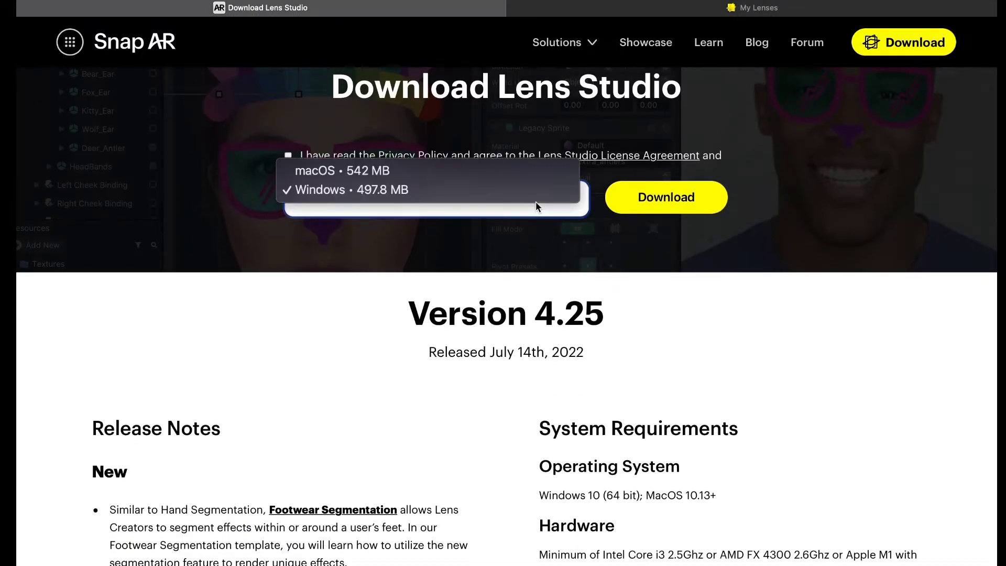
left_click(491, 167)
Review the release notes and system requirements for Lens Studio version 4.25
scroll(539, 228, "down", 7)
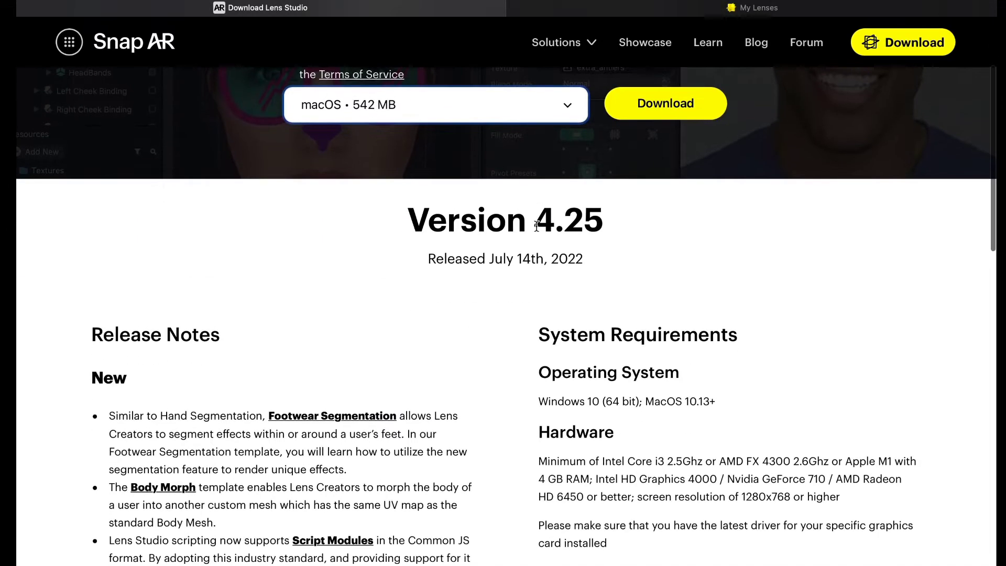
scroll(537, 229, "up", 3)
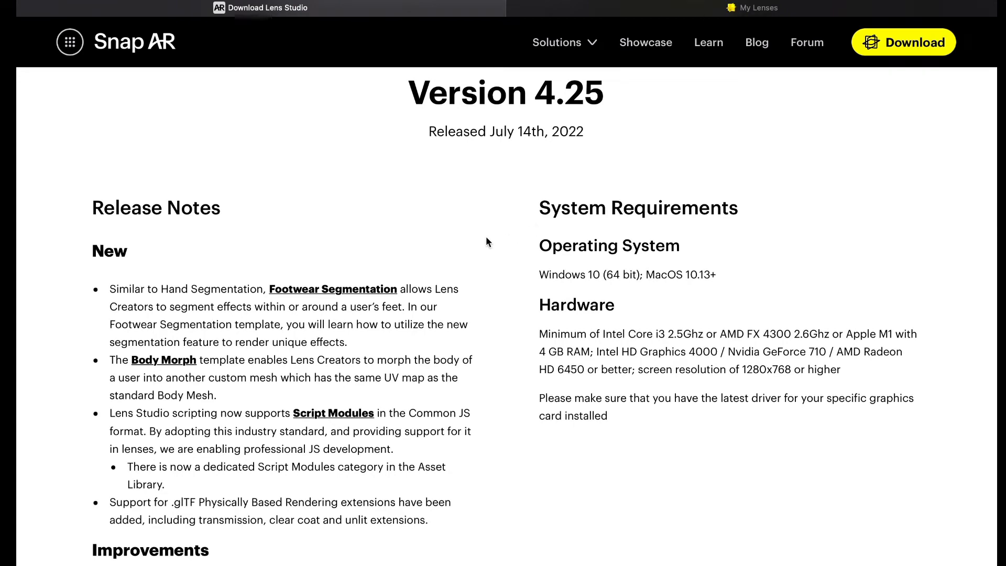
scroll(537, 371, "down", 3)
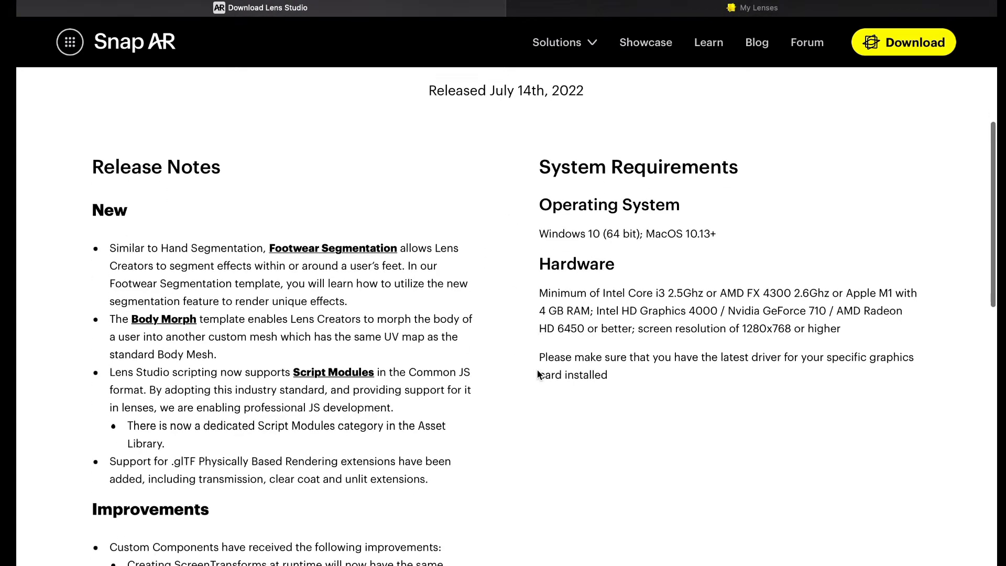
scroll(538, 373, "up", 5)
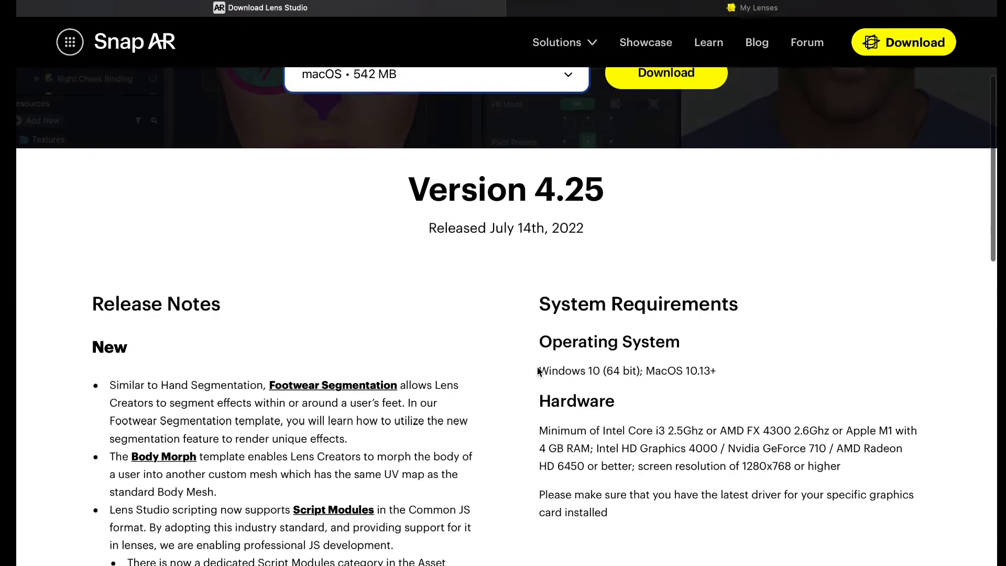
Choose Windows as the platform for the Lens Studio download
left_click(521, 98)
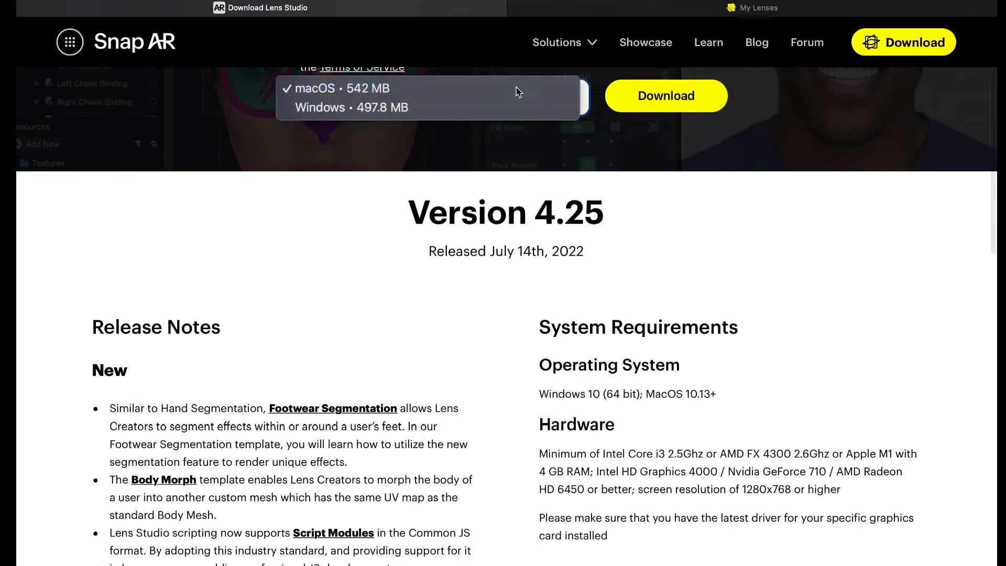
left_click(516, 88)
left_click(516, 86)
left_click(510, 108)
Skim the rest of the download page, take the browser out of full screen and launch the Lens Studio application
scroll(594, 313, "down", 15)
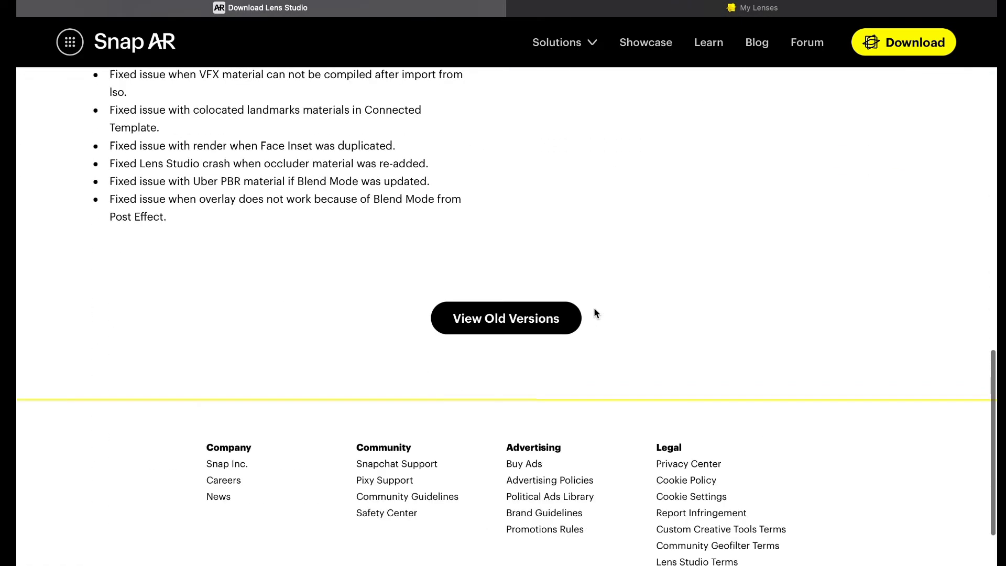
scroll(606, 121, "up", 18)
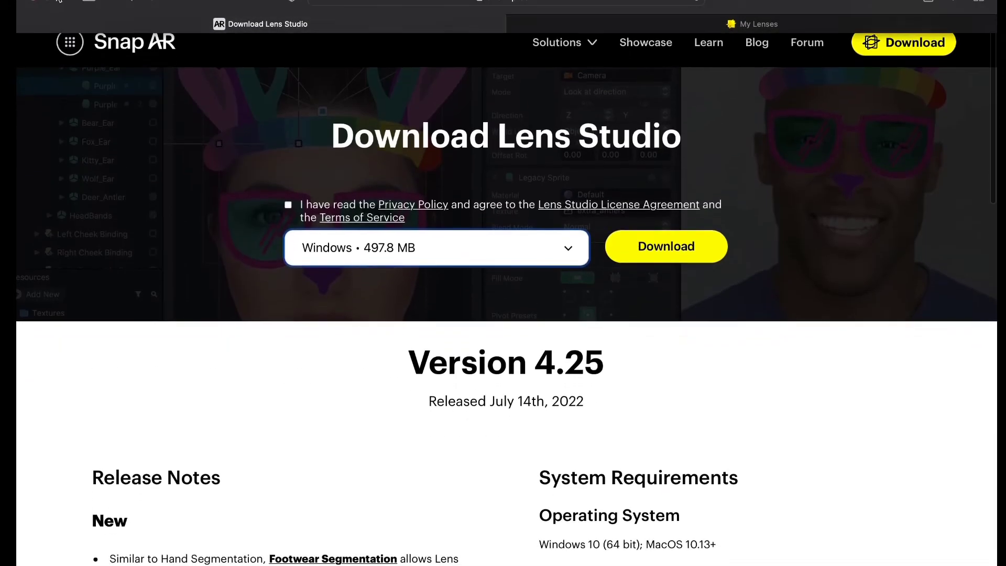
left_click(62, 1)
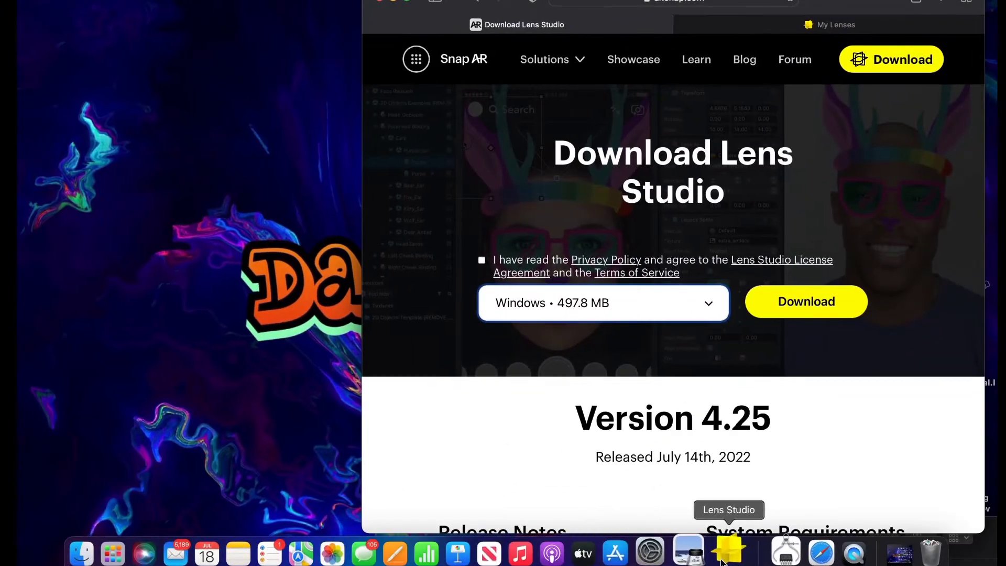
left_click(723, 555)
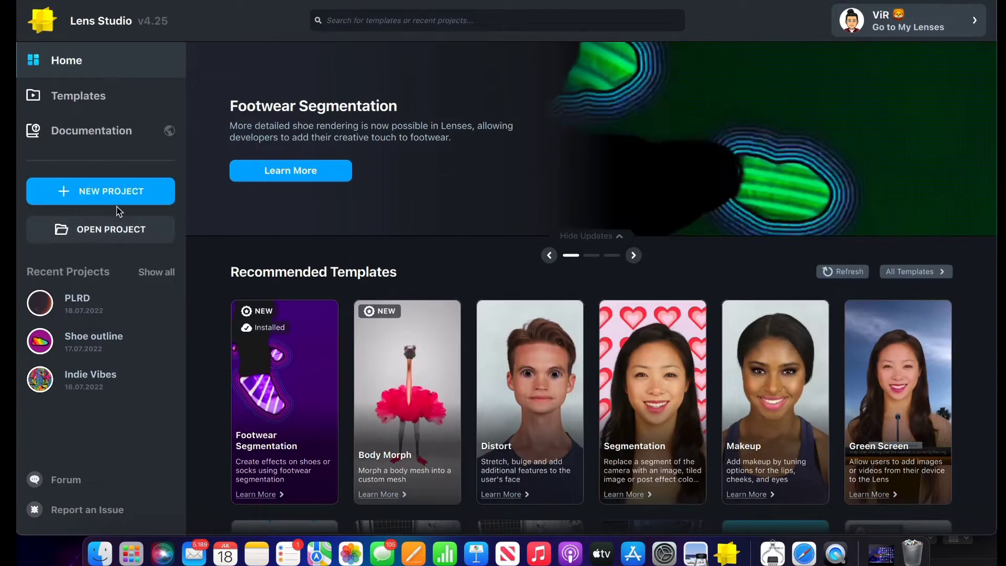
Expand the full list of recent projects on the home screen and look through the earlier lens projects
left_click(155, 272)
scroll(145, 281, "down", 10)
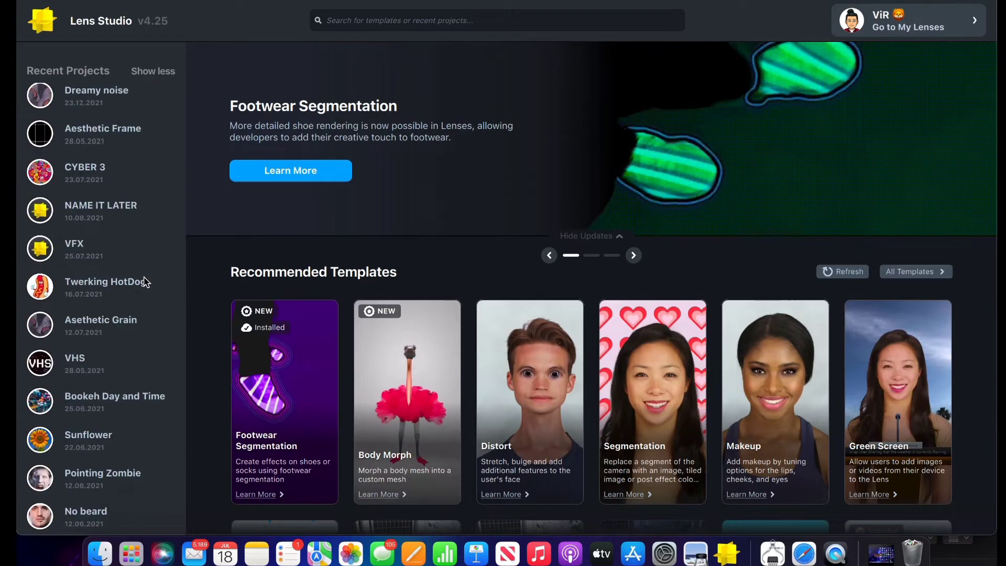
scroll(140, 269, "up", 10)
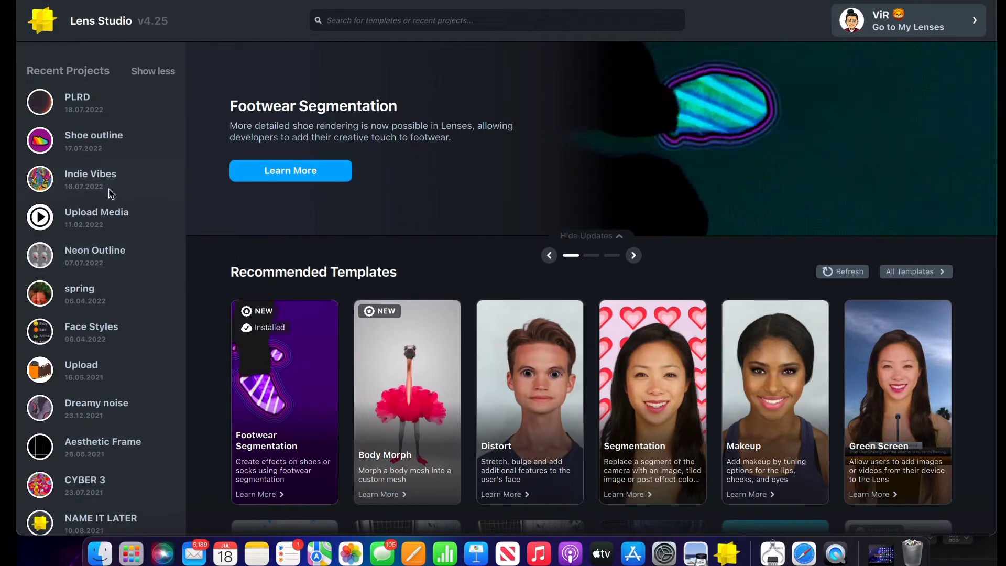
scroll(107, 202, "down", 6)
scroll(94, 230, "up", 4)
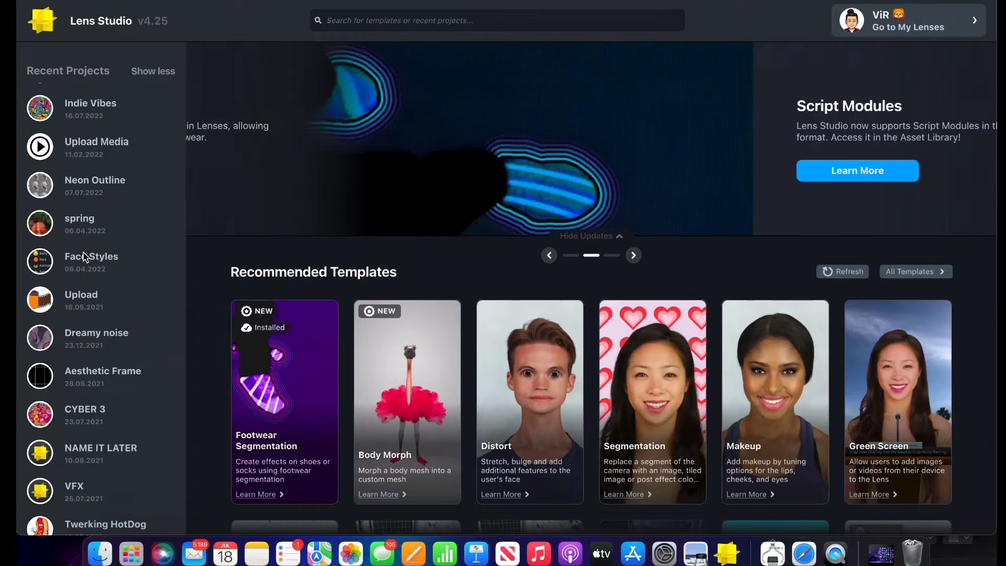
scroll(85, 256, "up", 3)
scroll(138, 259, "down", 4)
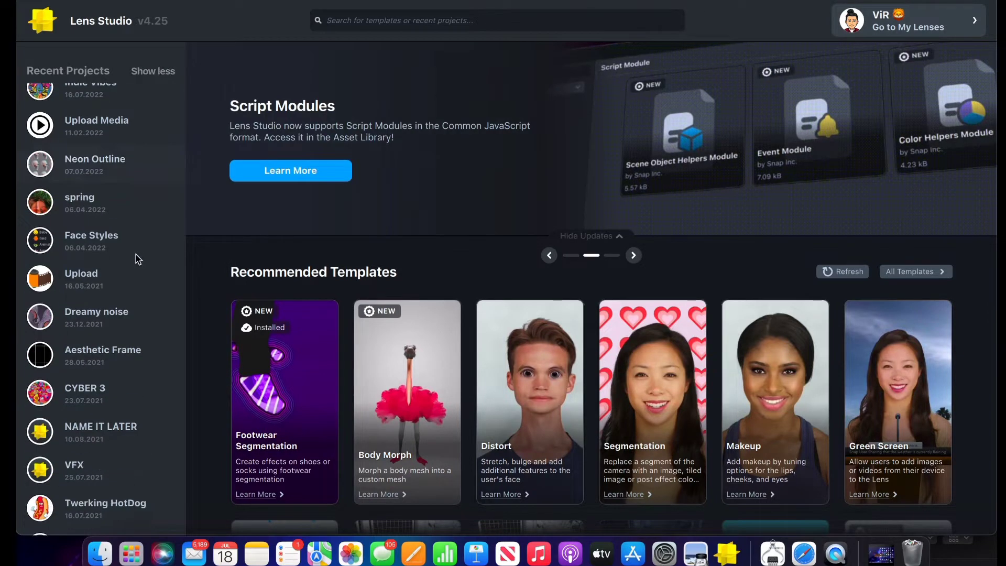
scroll(137, 259, "down", 5)
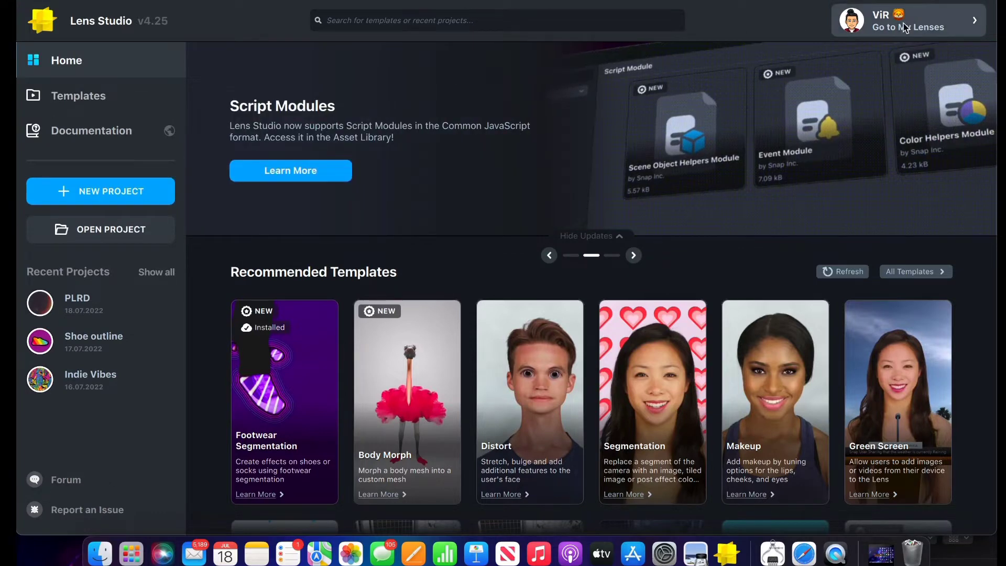
View the account's My Lenses page in the browser and return to the Lens Studio home screen
left_click(906, 27)
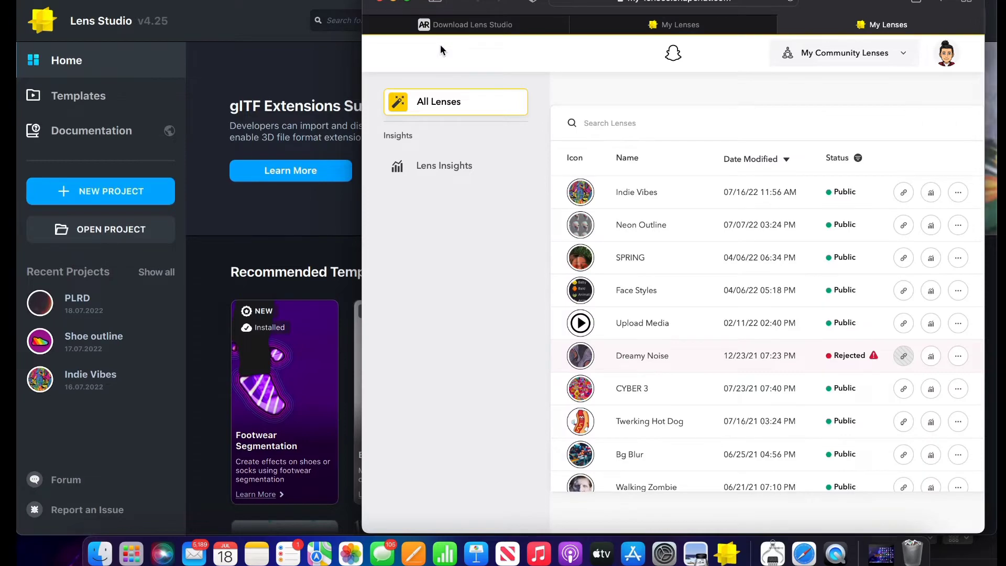
left_click(394, 2)
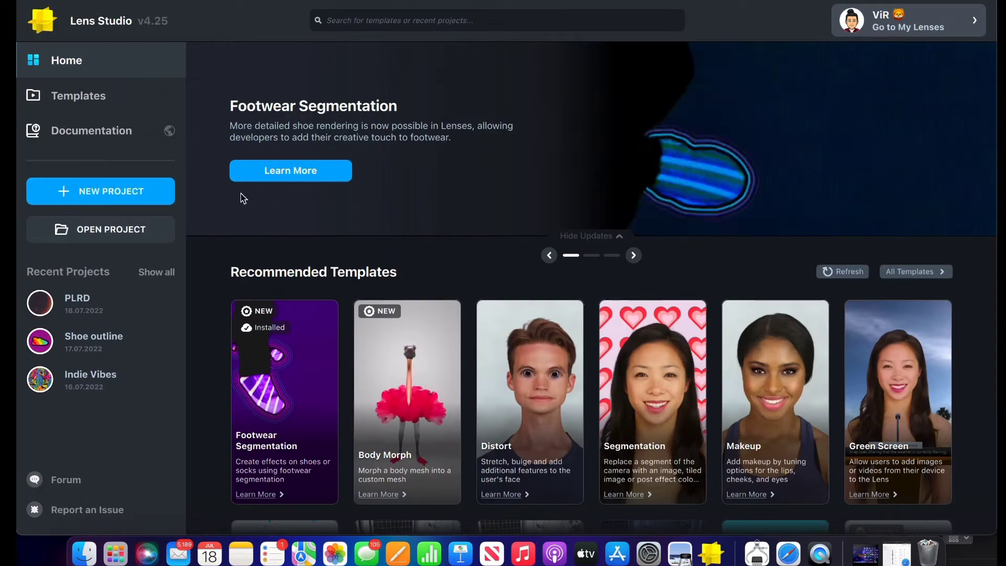
Browse the recommended templates on the Lens Studio home screen
scroll(638, 334, "down", 10)
scroll(638, 333, "down", 5)
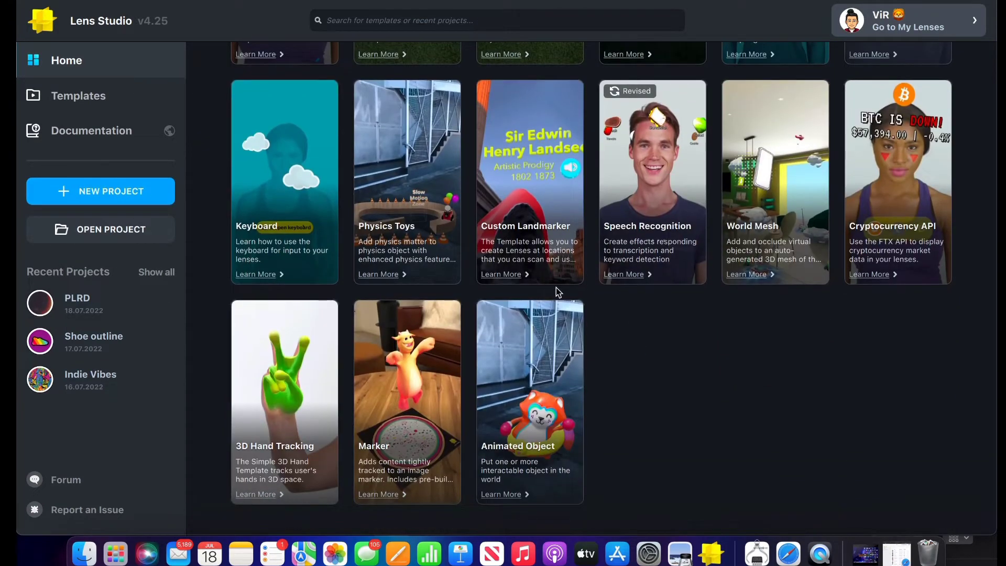
scroll(556, 287, "up", 3)
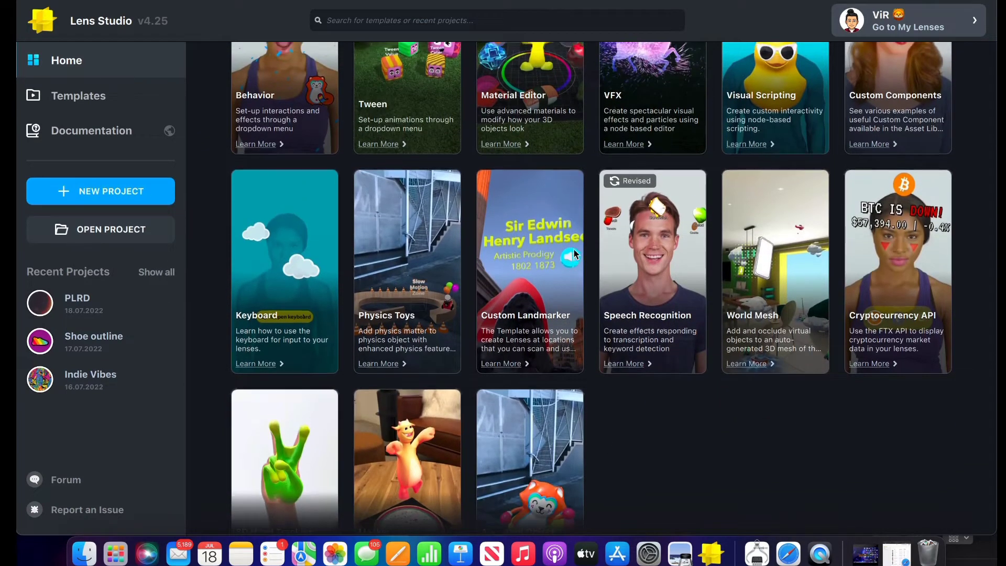
scroll(576, 254, "up", 5)
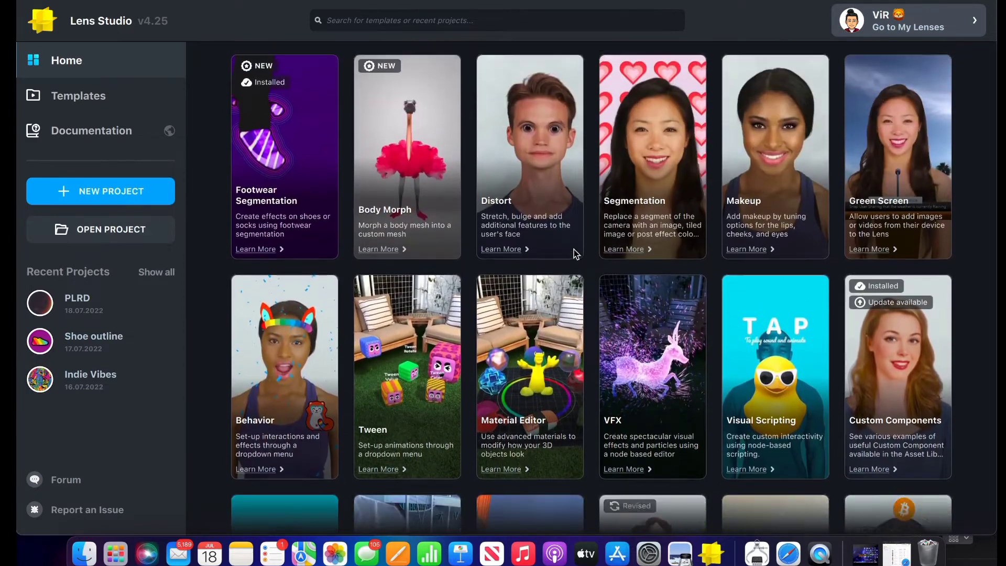
scroll(576, 254, "up", 1)
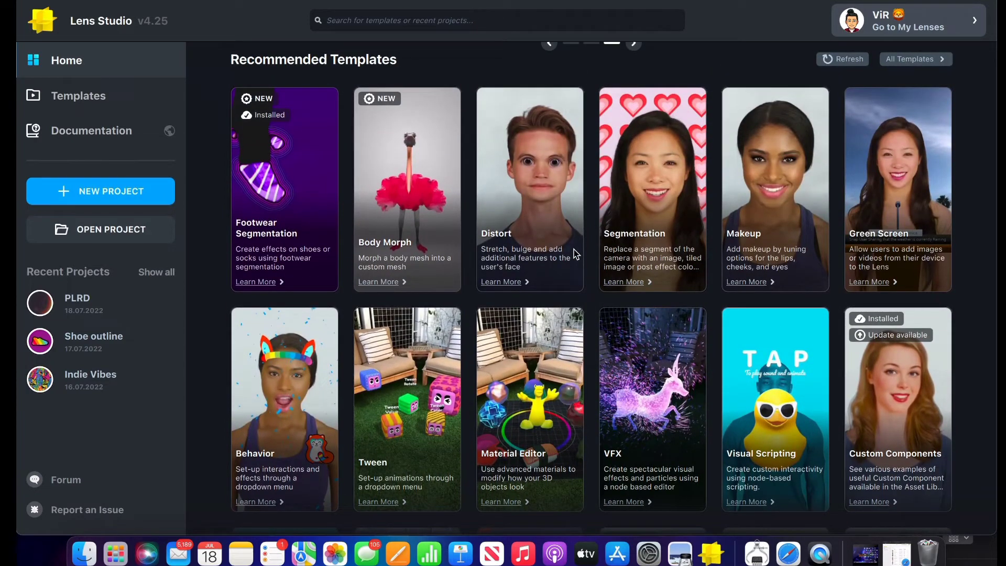
scroll(576, 254, "up", 5)
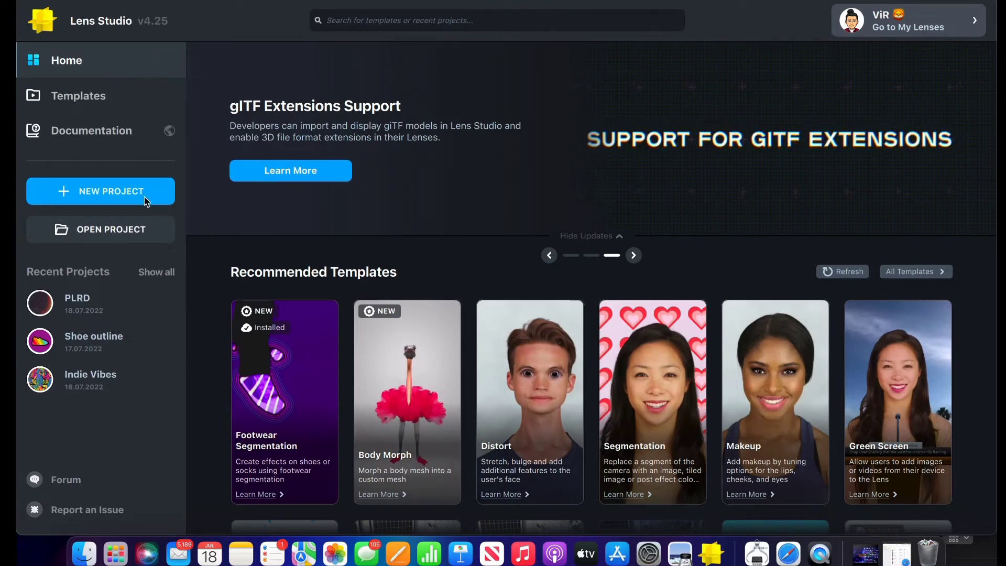
Create a new project, view the lens preview in a separate enlarged window and dock it again
left_click(145, 199)
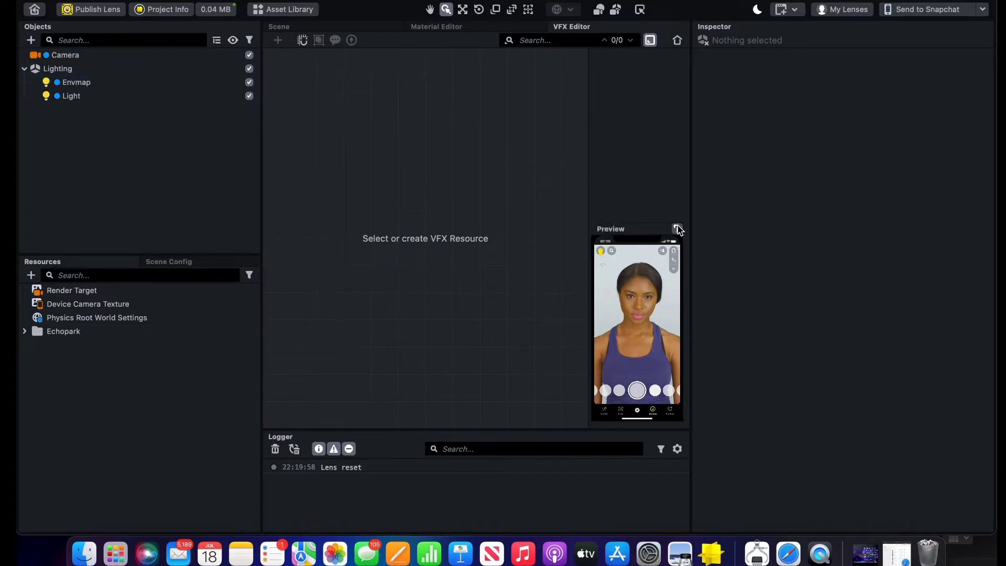
left_click(677, 229)
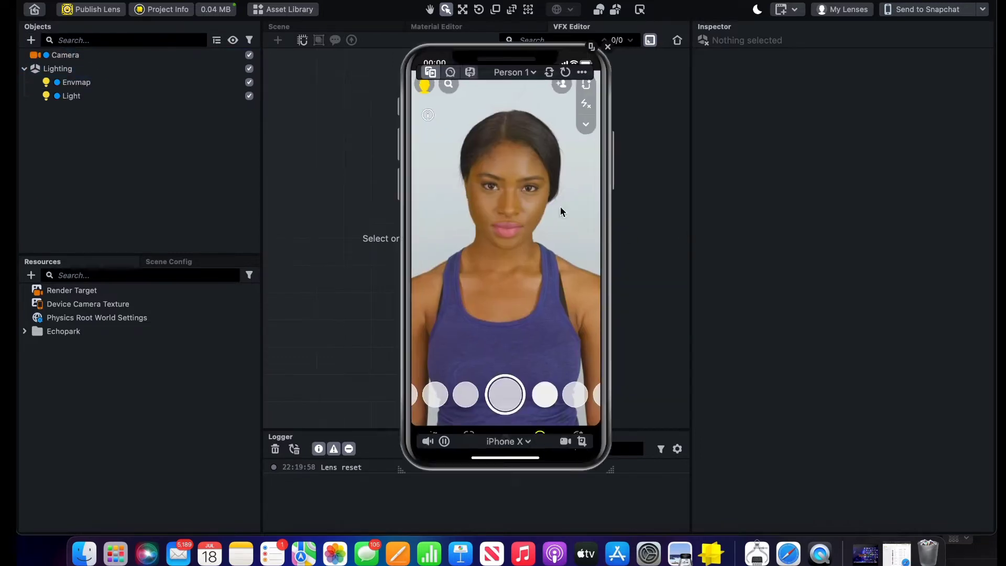
left_click(591, 47)
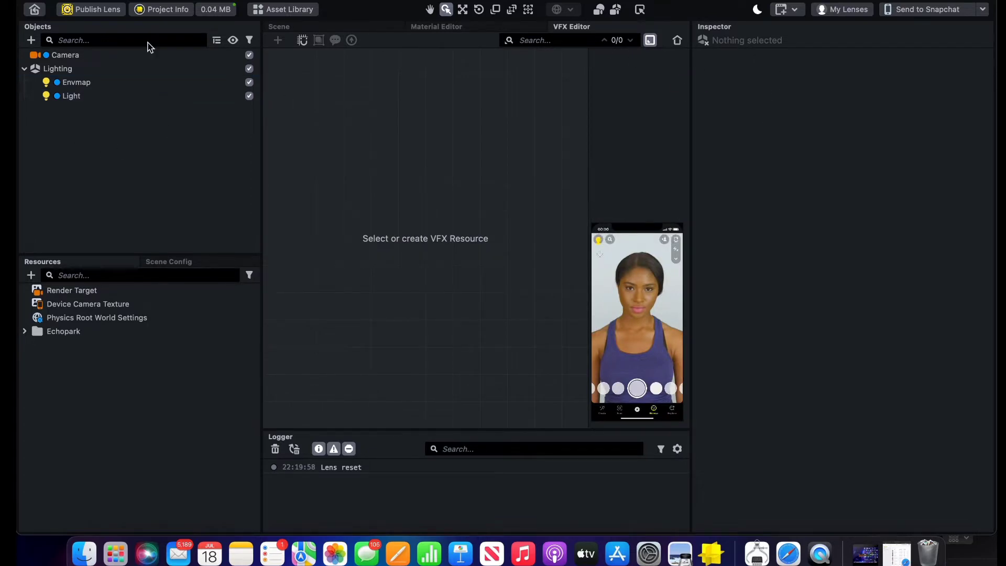
Look through the object and resource types available to add, and bring up the Scene view
left_click(31, 40)
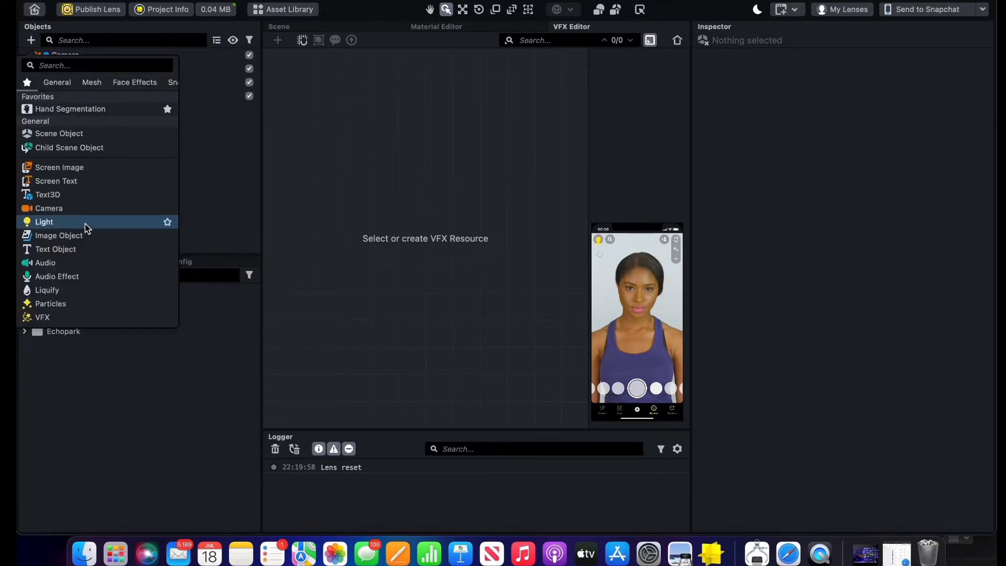
scroll(84, 224, "down", 15)
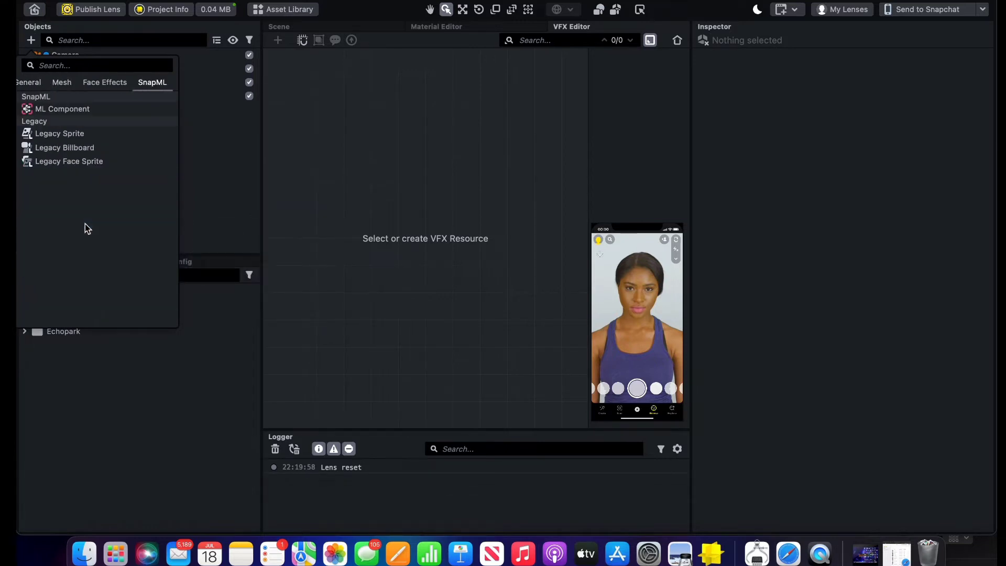
left_click(192, 458)
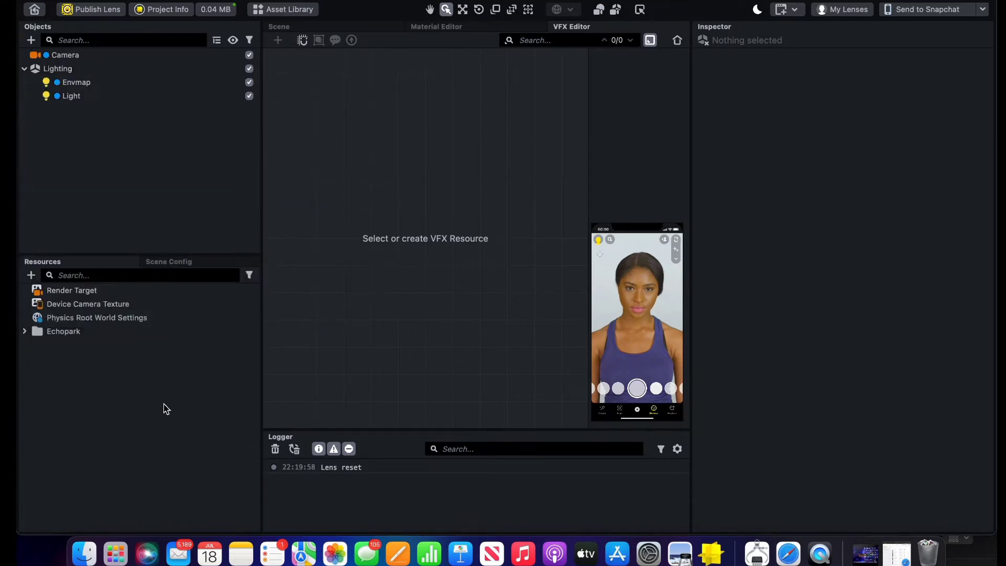
left_click(31, 275)
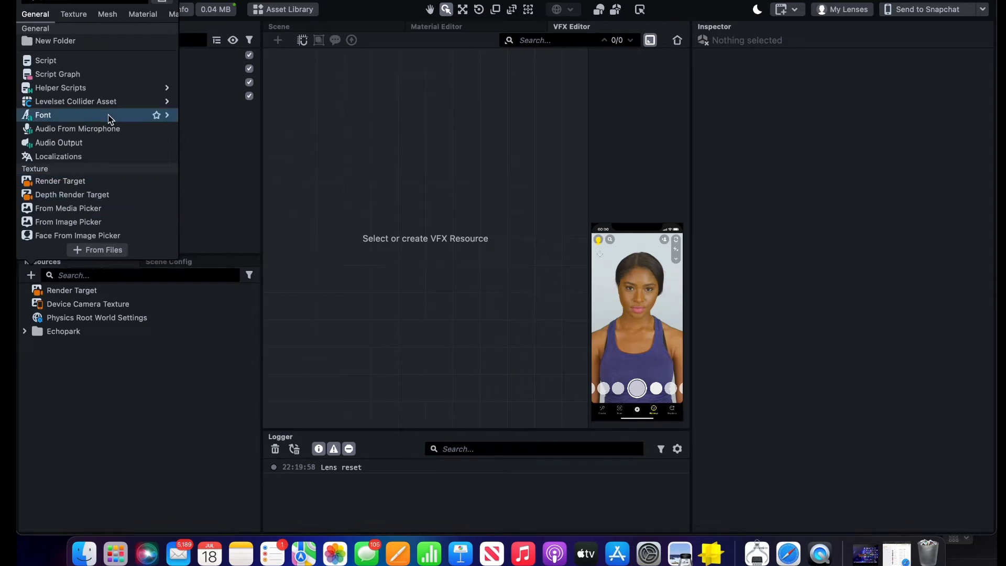
mouse_move(109, 114)
left_click(360, 26)
left_click(297, 27)
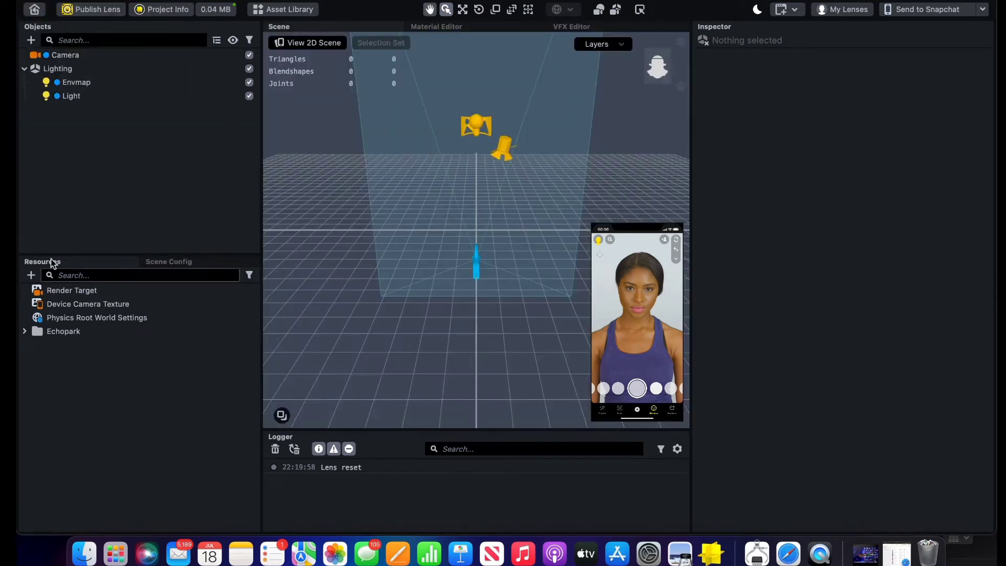
Browse the addable objects and post effects and add the Sharp Warm color correction to the scene
left_click(31, 41)
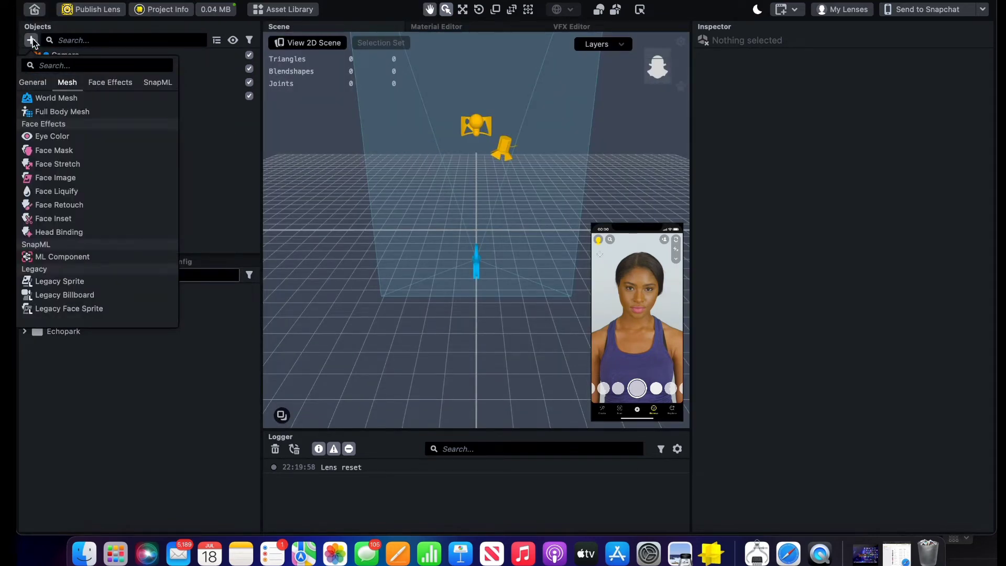
scroll(50, 139, "up", 10)
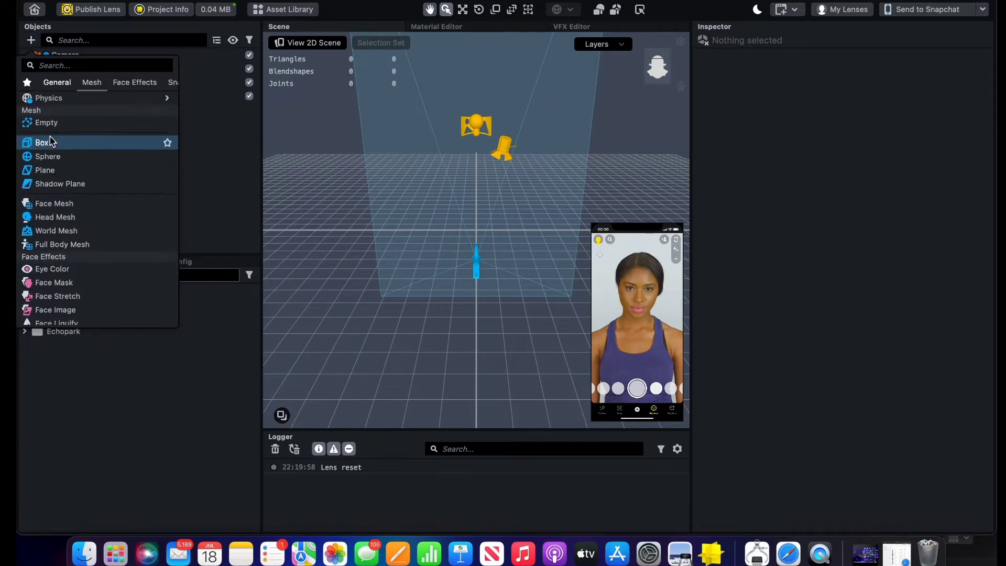
scroll(51, 140, "up", 3)
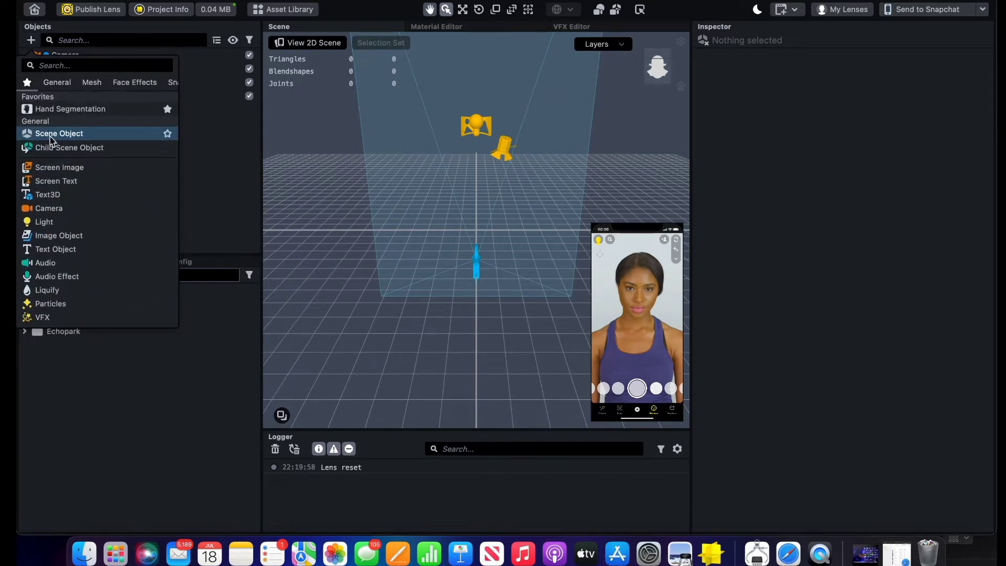
scroll(110, 228, "down", 8)
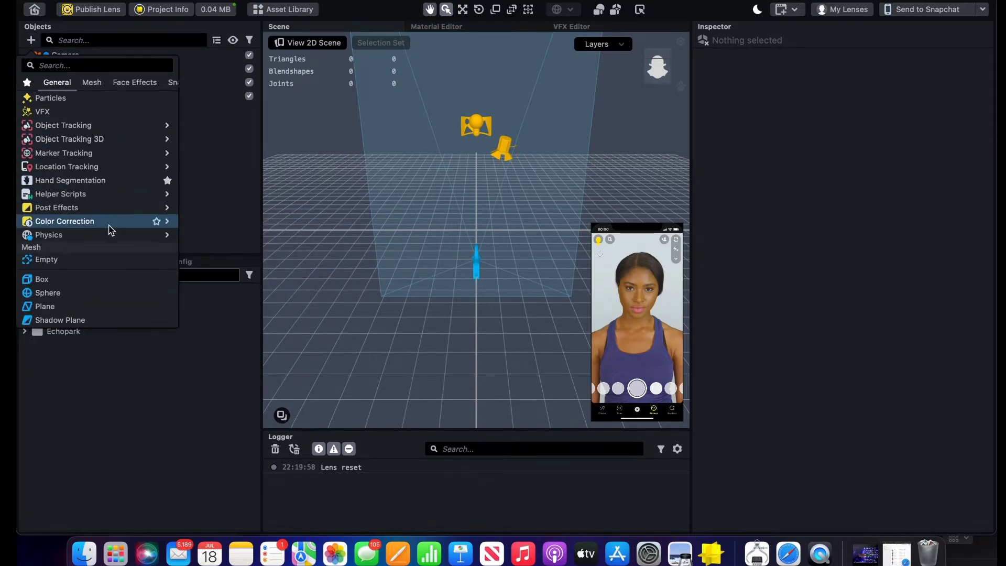
scroll(109, 229, "down", 2)
mouse_move(114, 180)
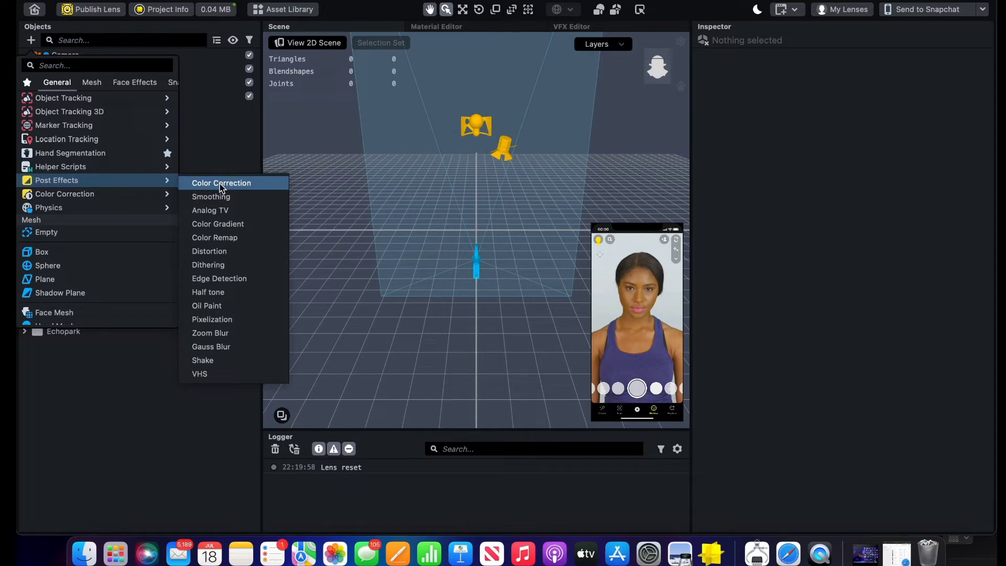
mouse_move(157, 194)
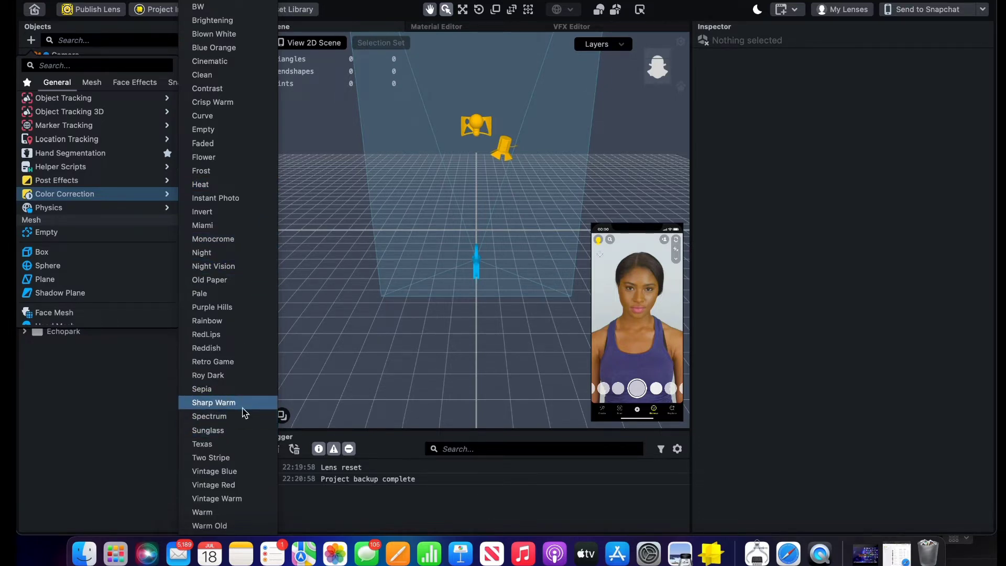
left_click(225, 402)
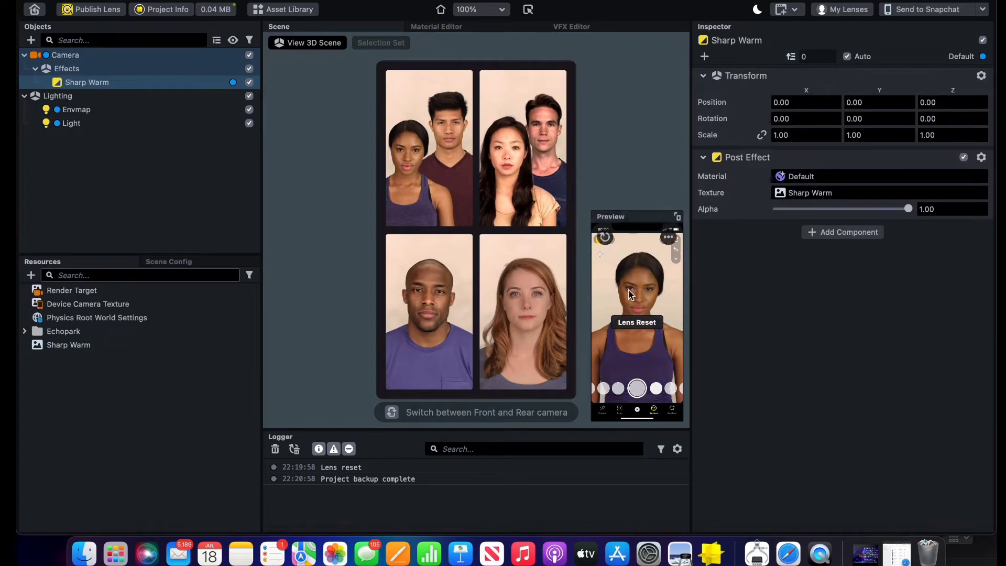
Inspect the Sharp Warm effect in the enlarged preview and delete it from the camera's effects
left_click(678, 217)
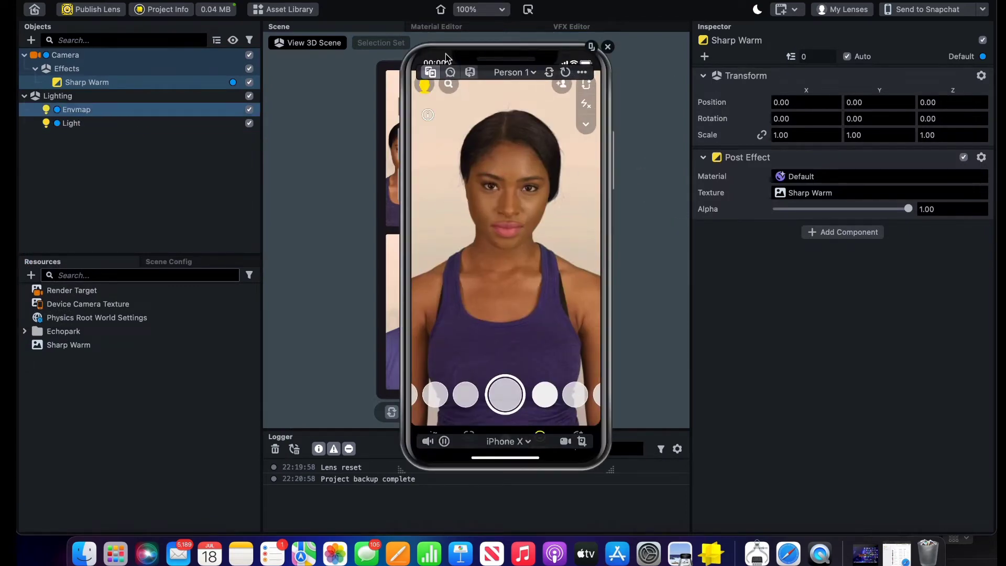
left_click(591, 47)
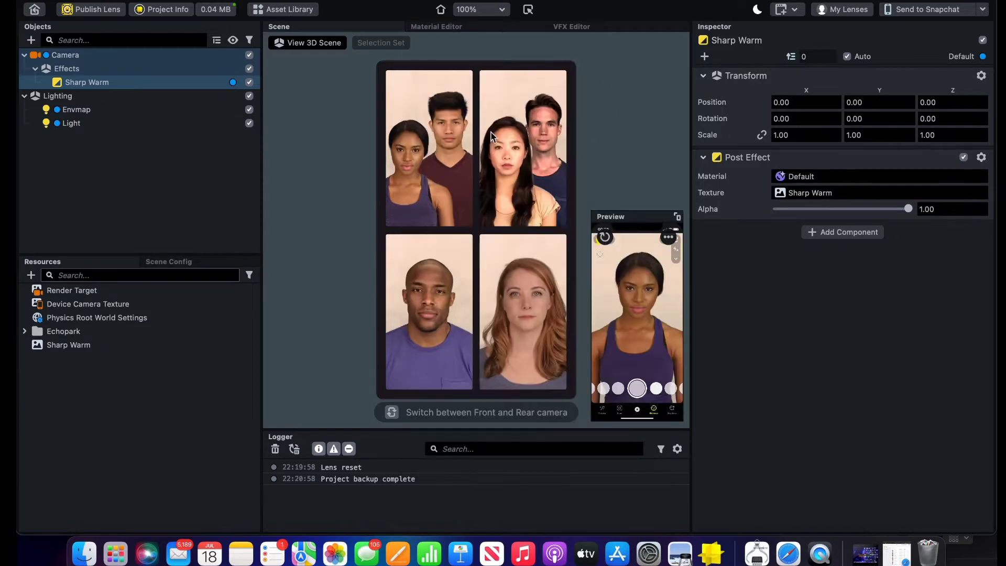
right_click(173, 84)
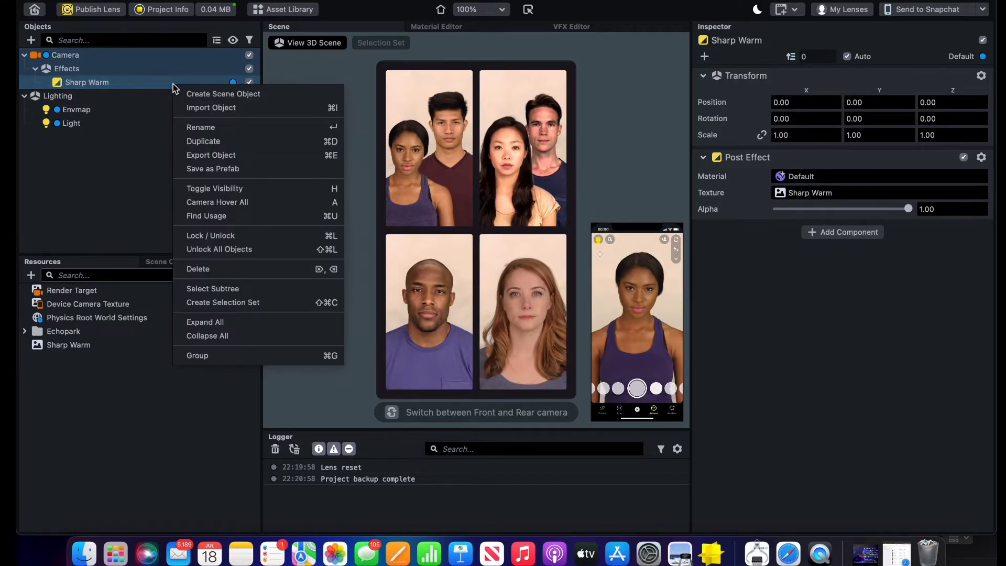
left_click(219, 269)
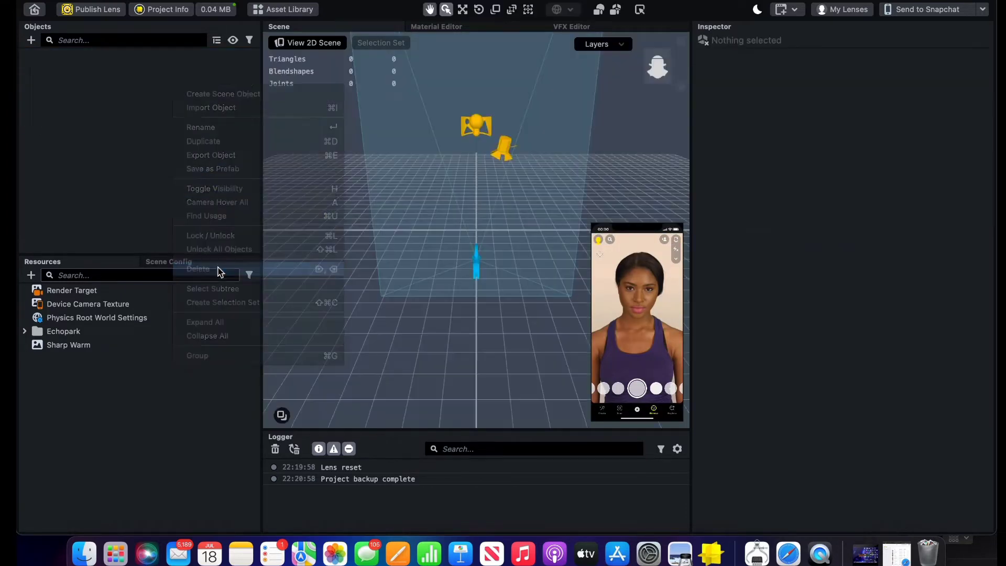
Add the BW color correction to the camera's effects
left_click(31, 40)
mouse_move(119, 198)
scroll(119, 197, "up", 1)
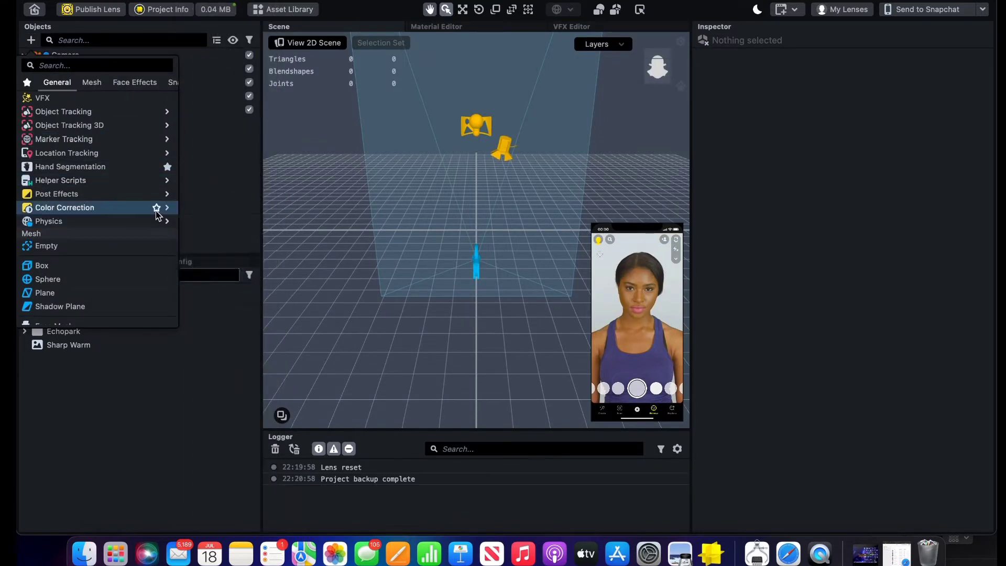
mouse_move(158, 207)
left_click(229, 11)
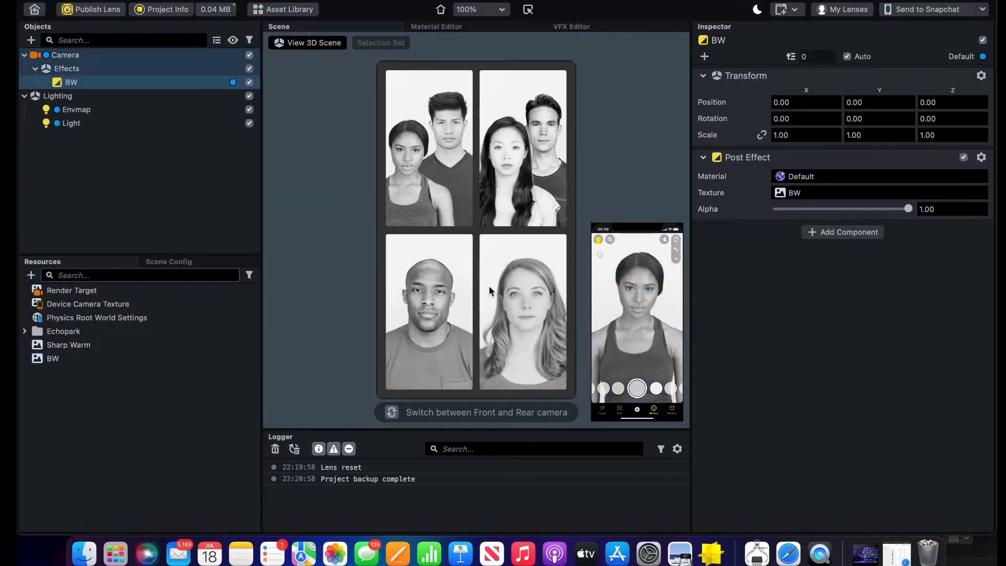
Look over the available color correction presets and delete the BW effect from the scene
left_click(31, 40)
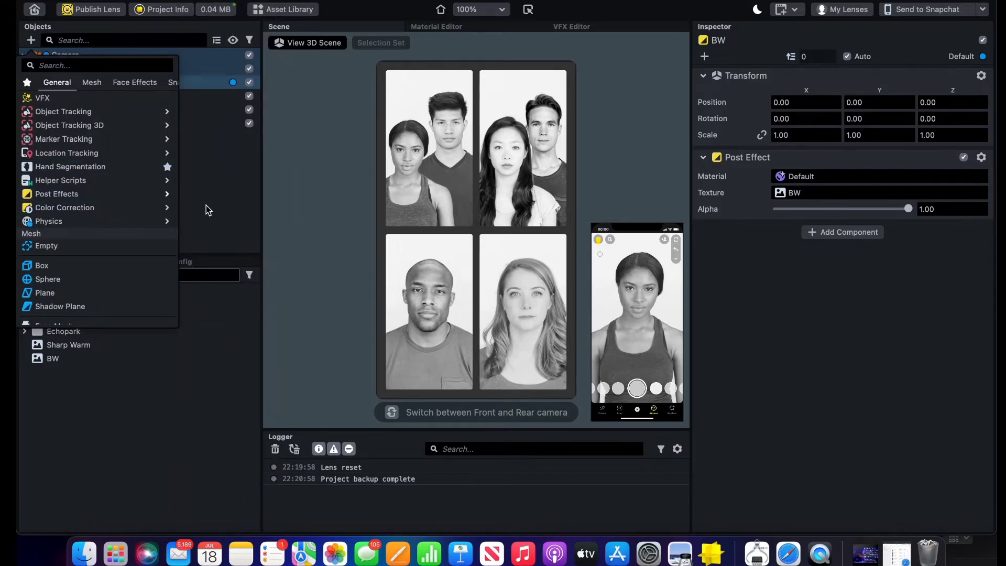
mouse_move(162, 207)
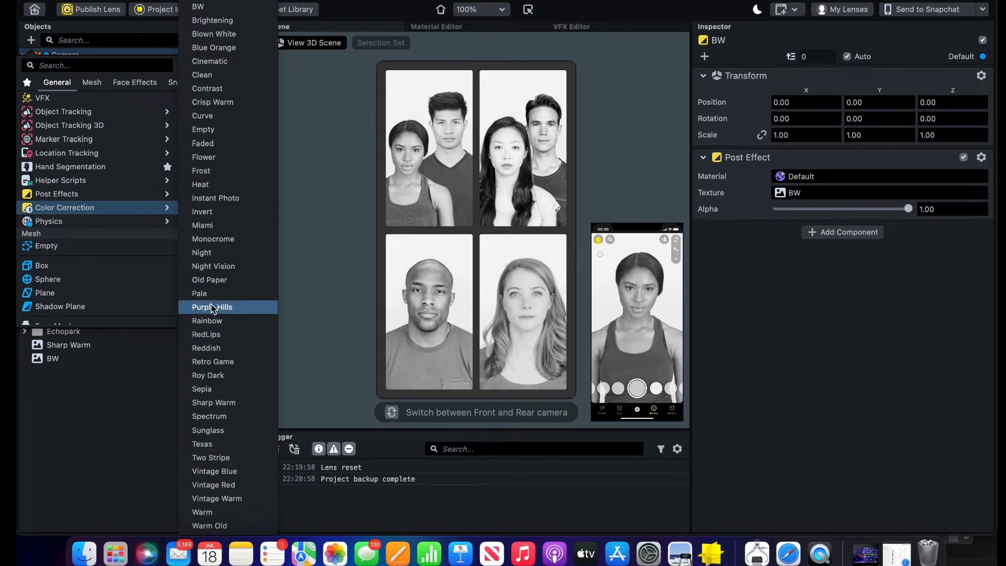
left_click(202, 87)
right_click(199, 83)
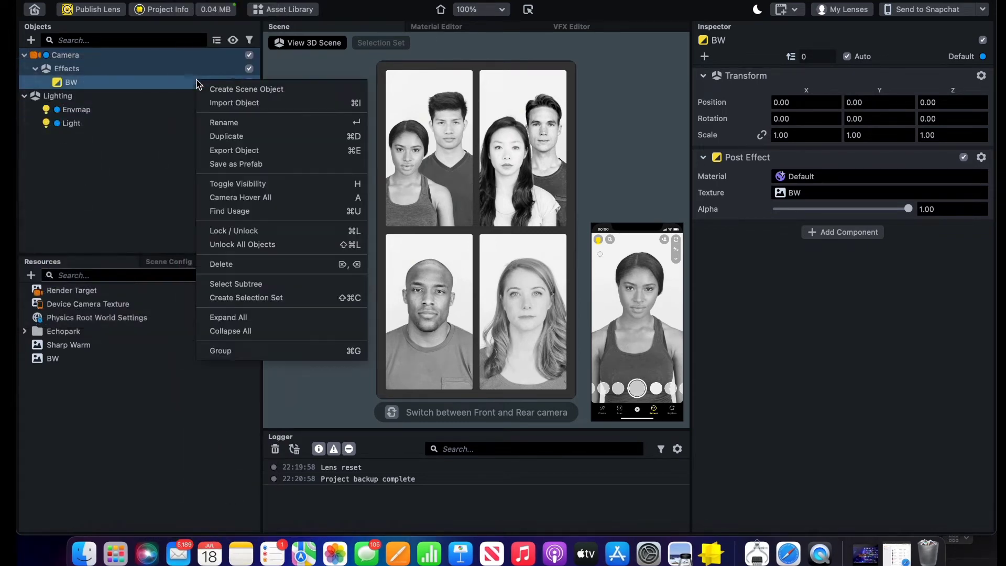
left_click(238, 264)
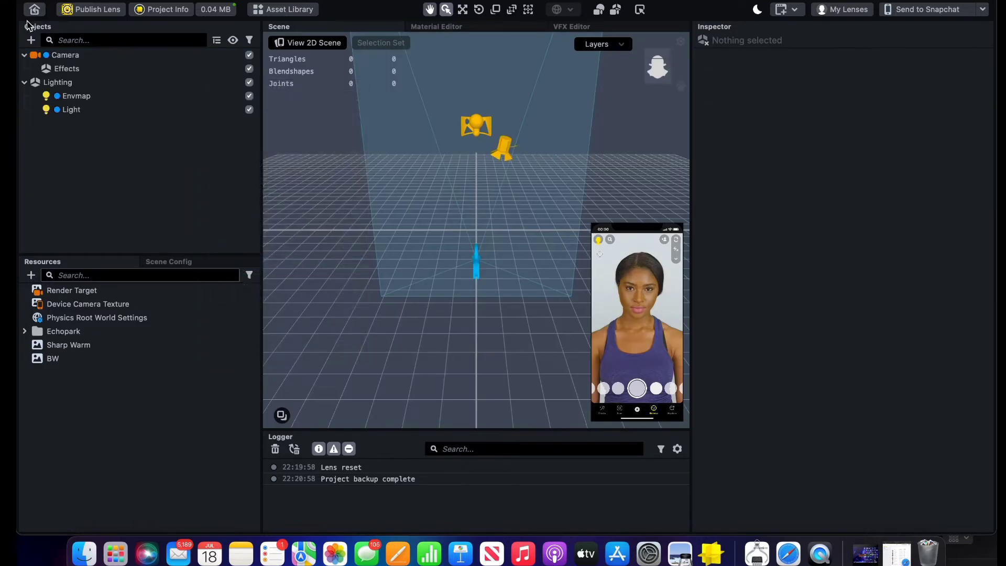
Add the VHS post effect and the Color Correction post effect to the camera's effects
left_click(31, 41)
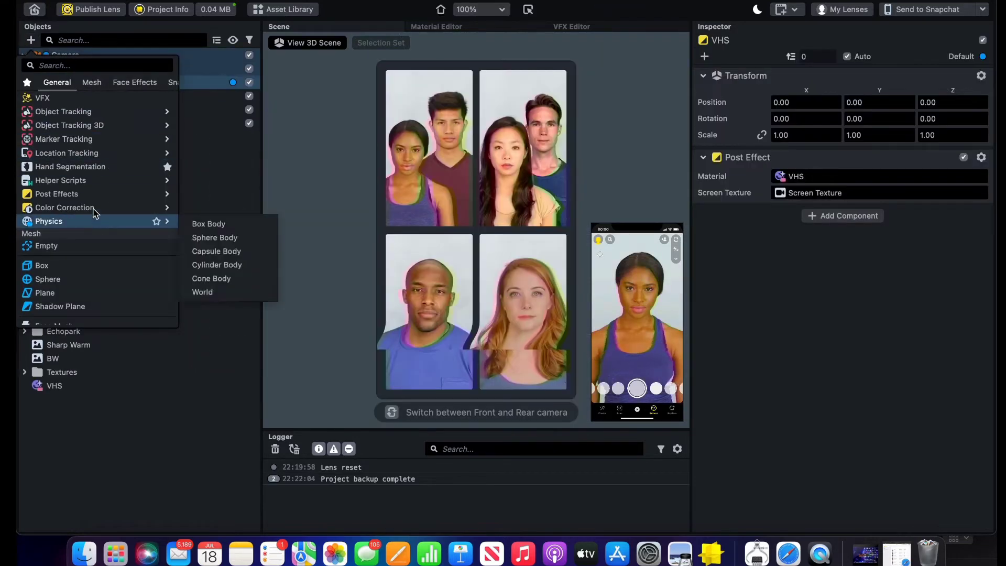
mouse_move(146, 198)
left_click(231, 199)
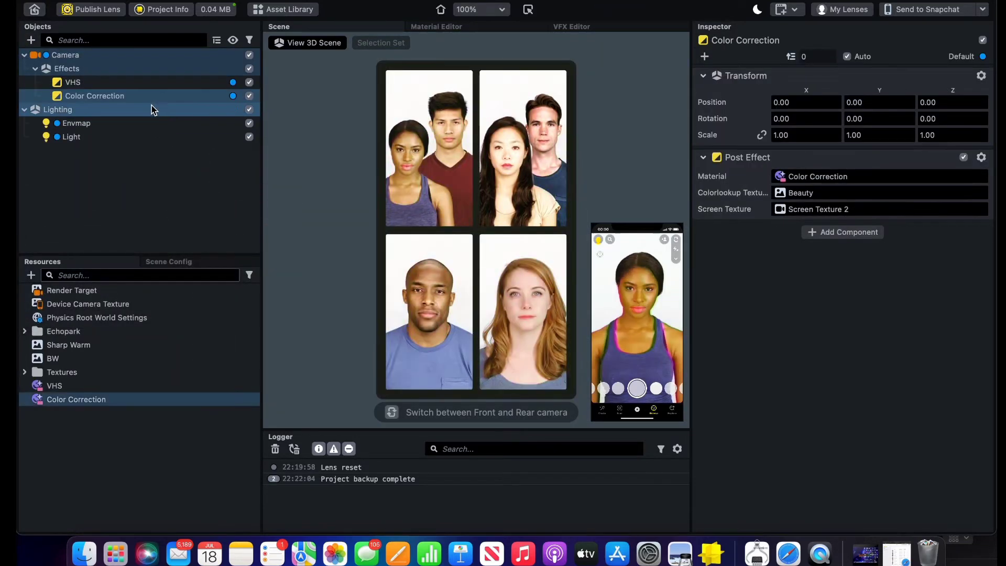
Find the PLRD_2 image by searching for "plrd", import it and assign it as the Color Correction effect's color lookup texture
left_click(828, 193)
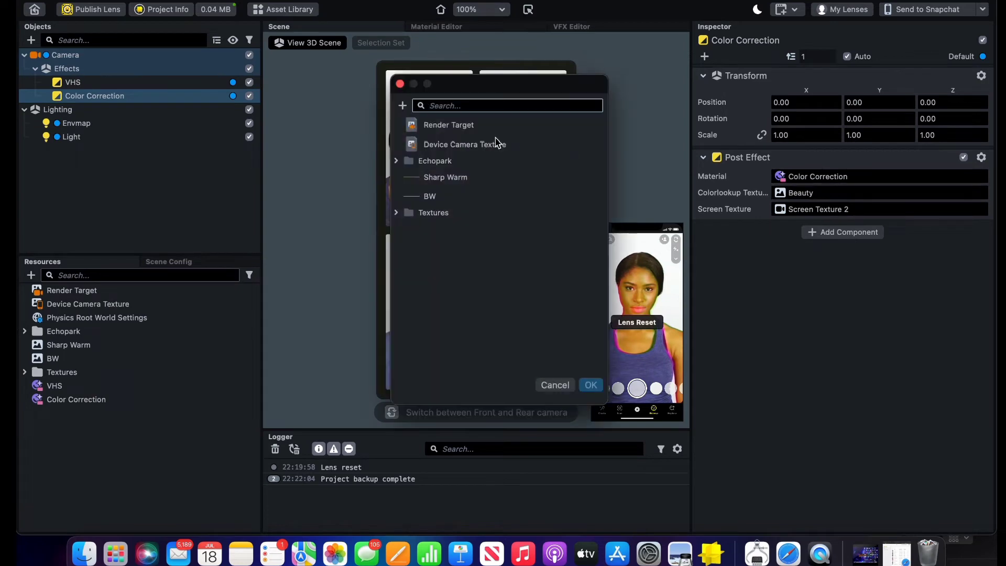
left_click(405, 107)
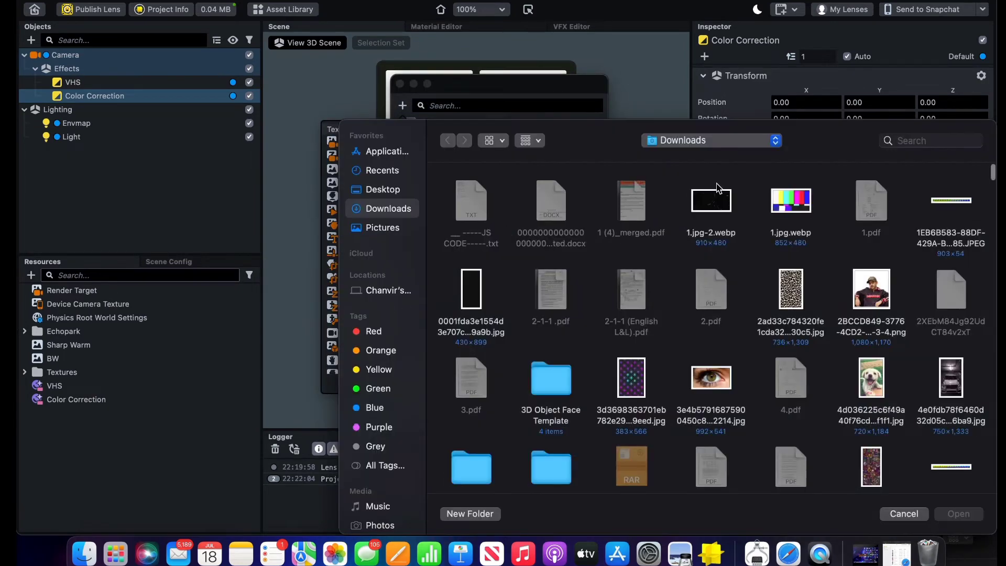
left_click(922, 141)
type("pl")
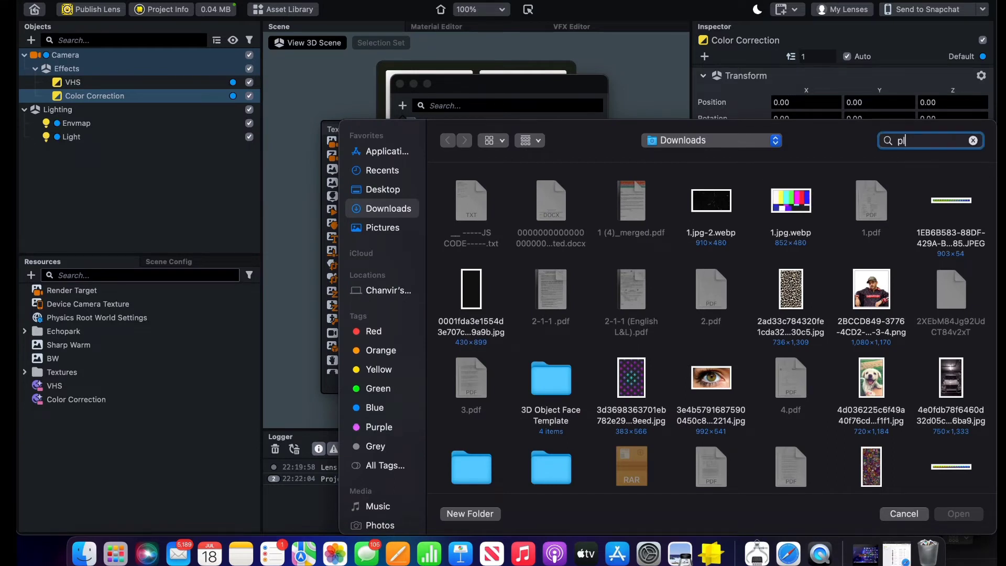
type("rd")
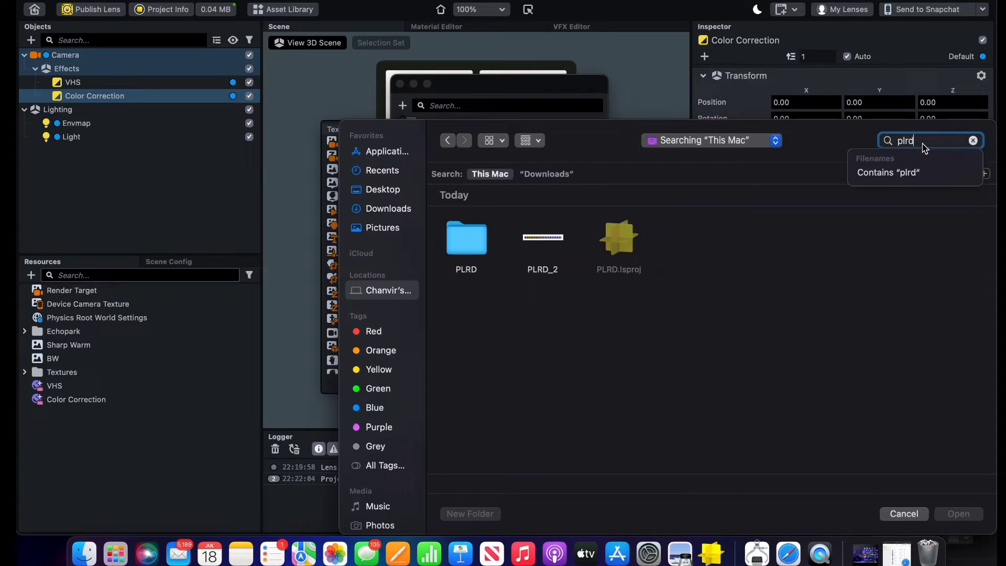
left_click(547, 242)
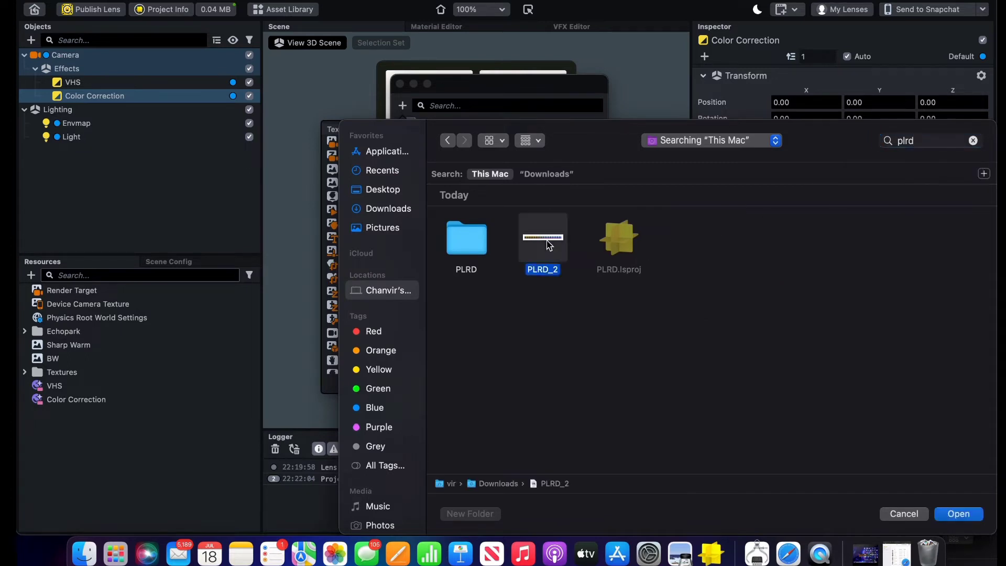
left_click(962, 513)
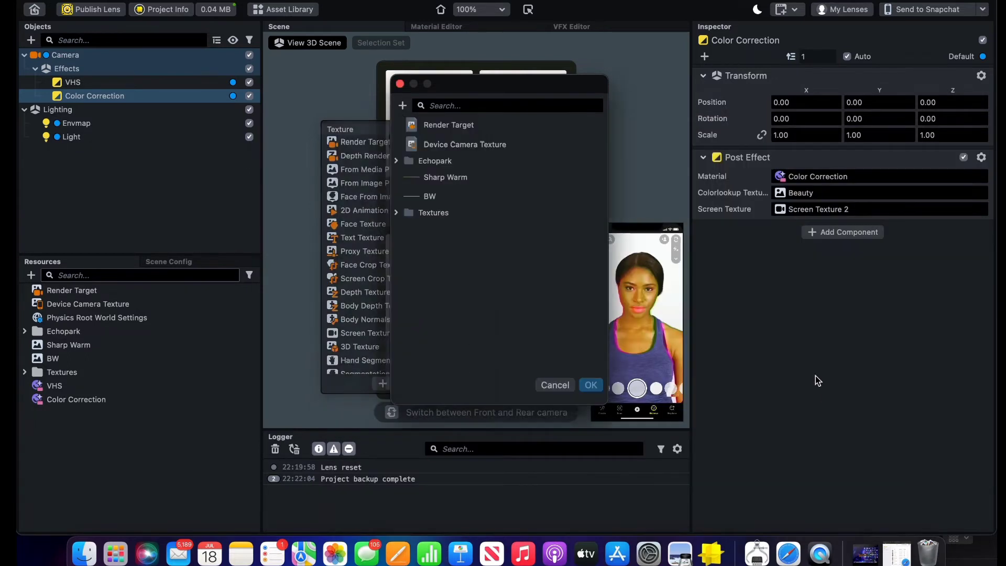
left_click(591, 385)
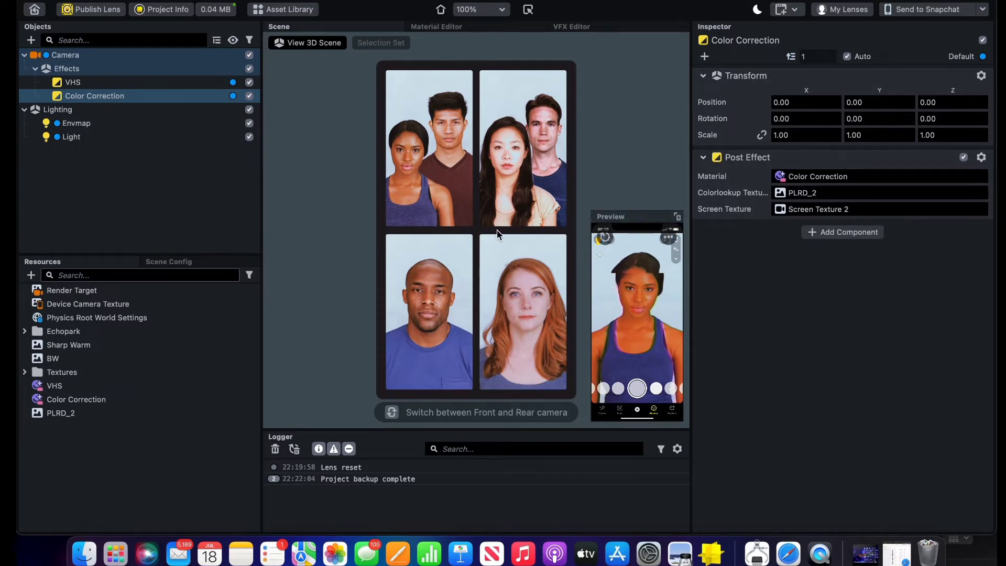
Add a Face Retouch effect to the camera's effects
left_click(31, 40)
scroll(116, 241, "up", 5)
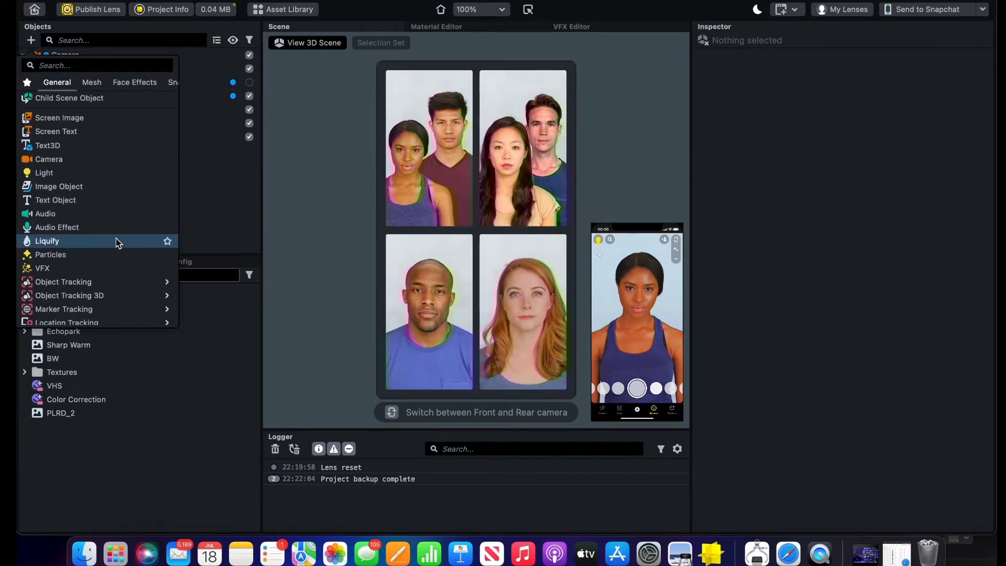
scroll(117, 241, "down", 10)
scroll(117, 242, "down", 4)
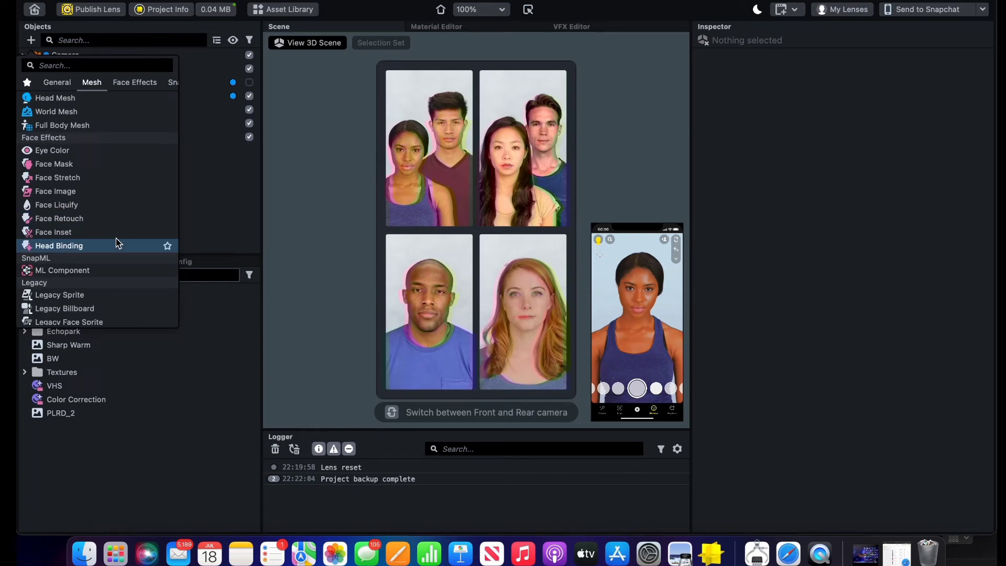
left_click(96, 217)
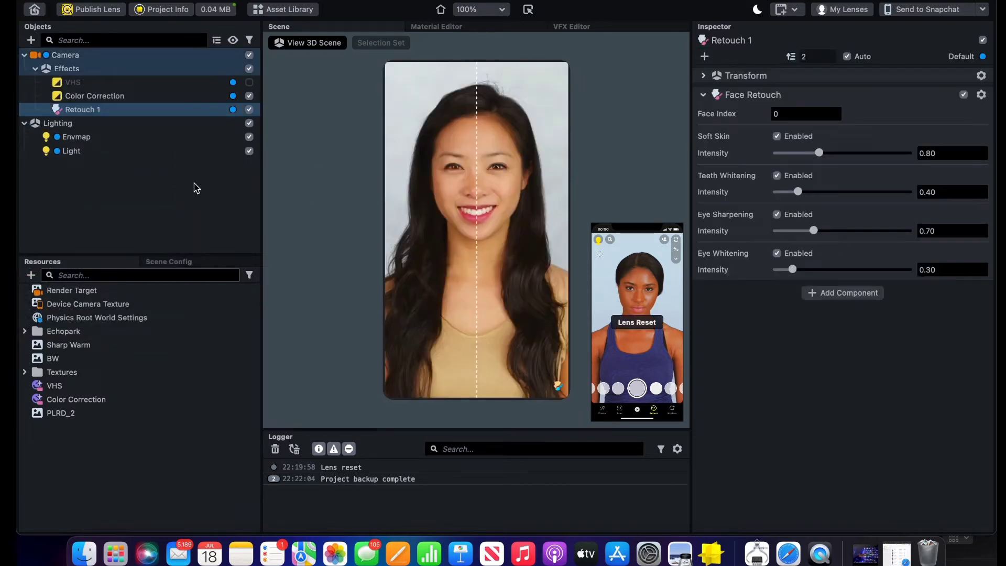
left_click(206, 201)
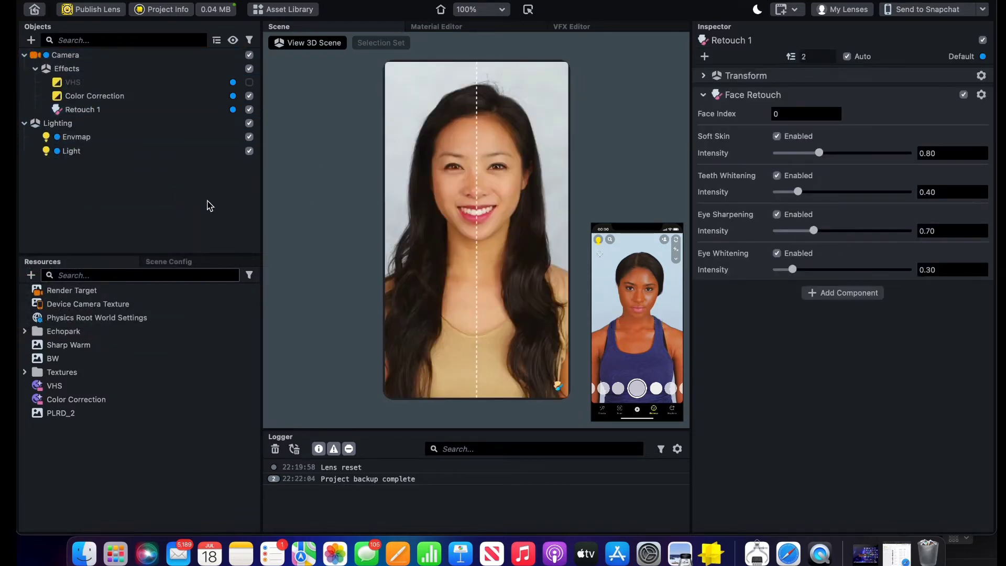
Raise the Soft Skin intensity of Retouch 1 beyond 1.40 and enlarge the lens preview to check the smoothing
left_click(194, 109)
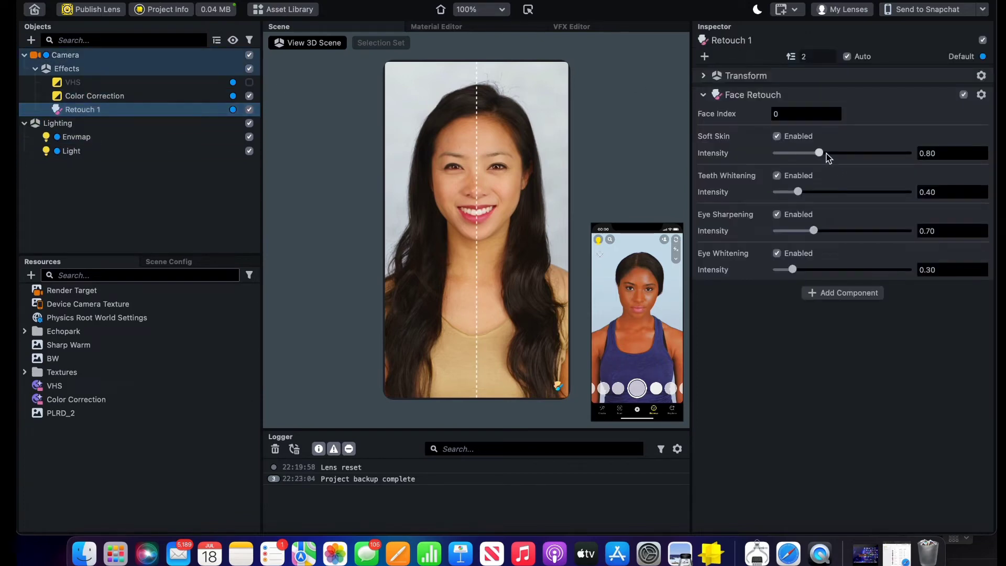
left_click_drag(820, 153, 849, 159)
left_click(678, 217)
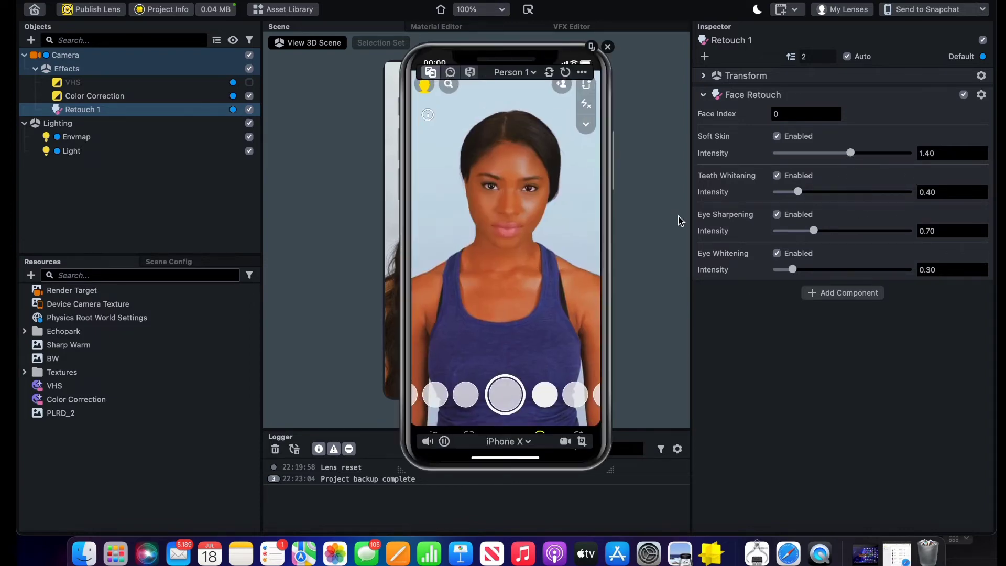
left_click_drag(849, 154, 880, 161)
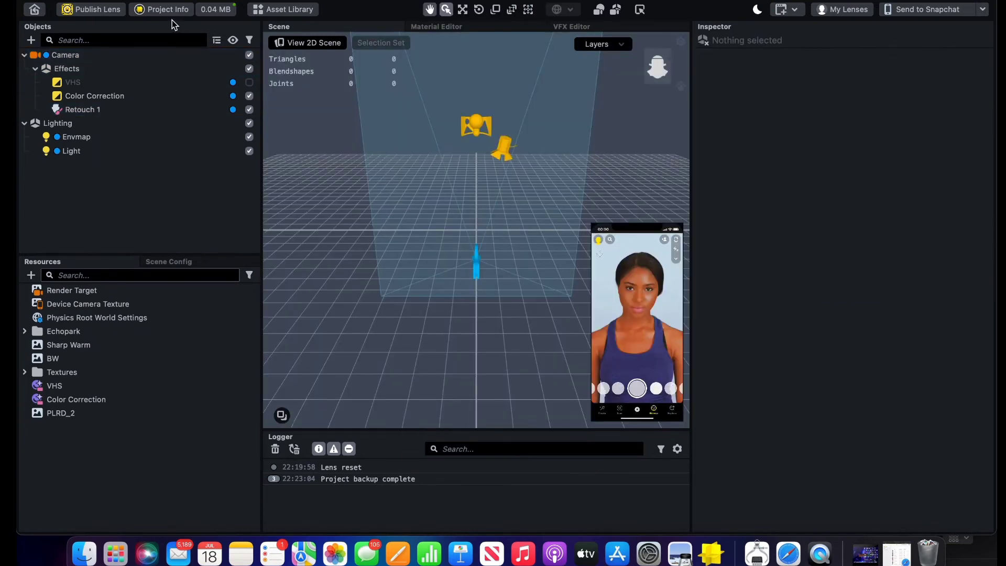
Name the lens Smooth Filter in the project info and apply the Raise Eyebrows preview of the man in the maroon shirt
left_click(164, 10)
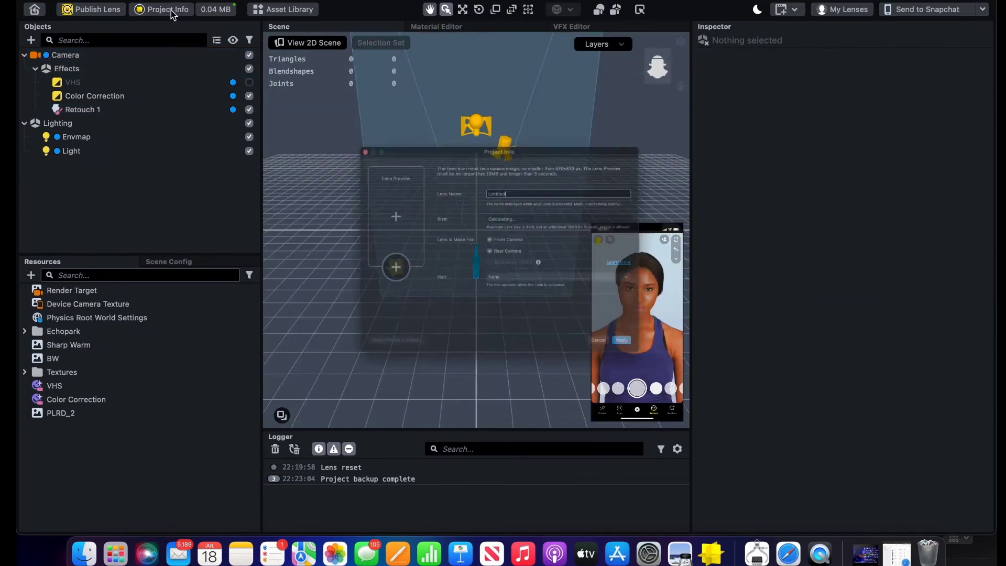
left_click_drag(520, 155, 463, 153)
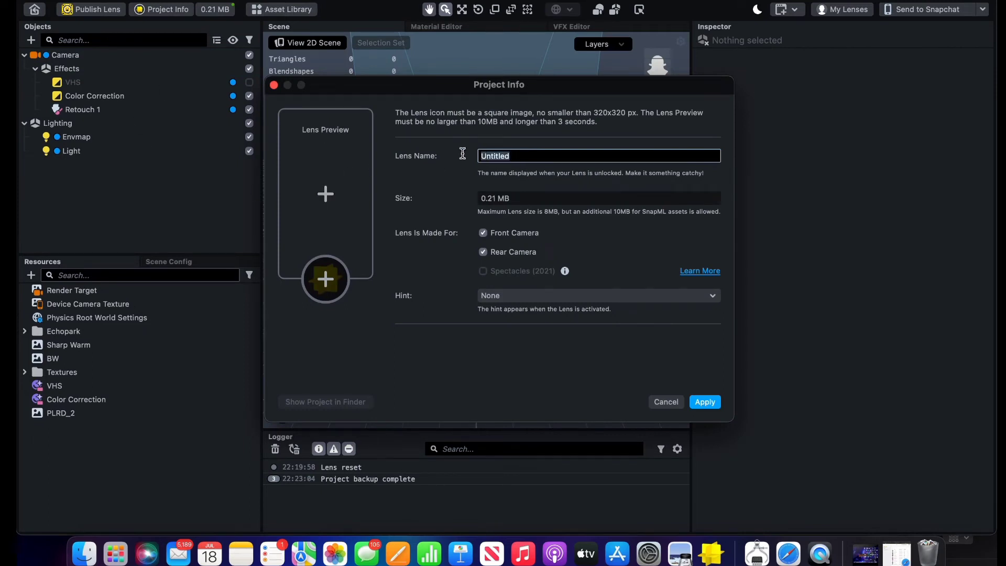
key("BackSpace")
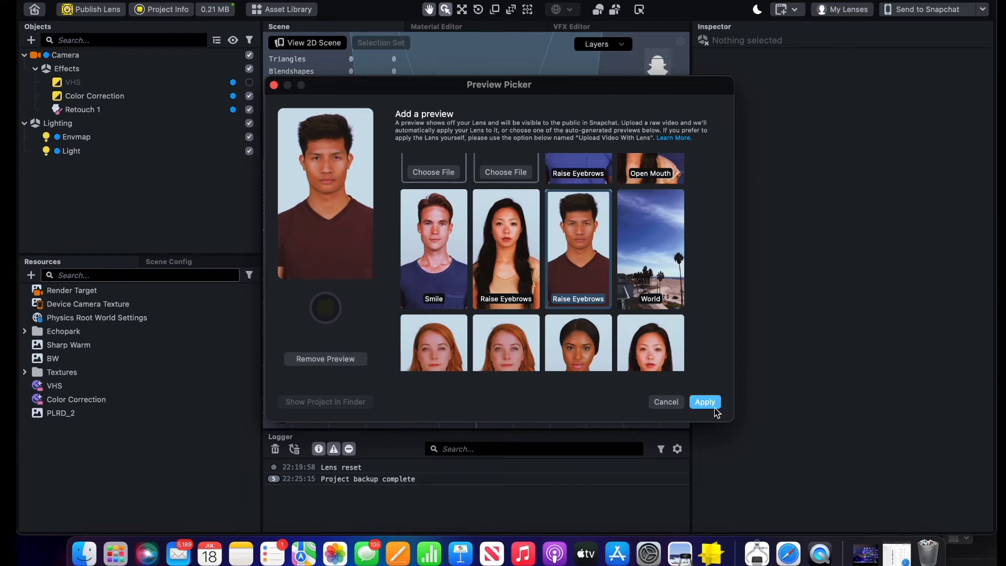
left_click(707, 402)
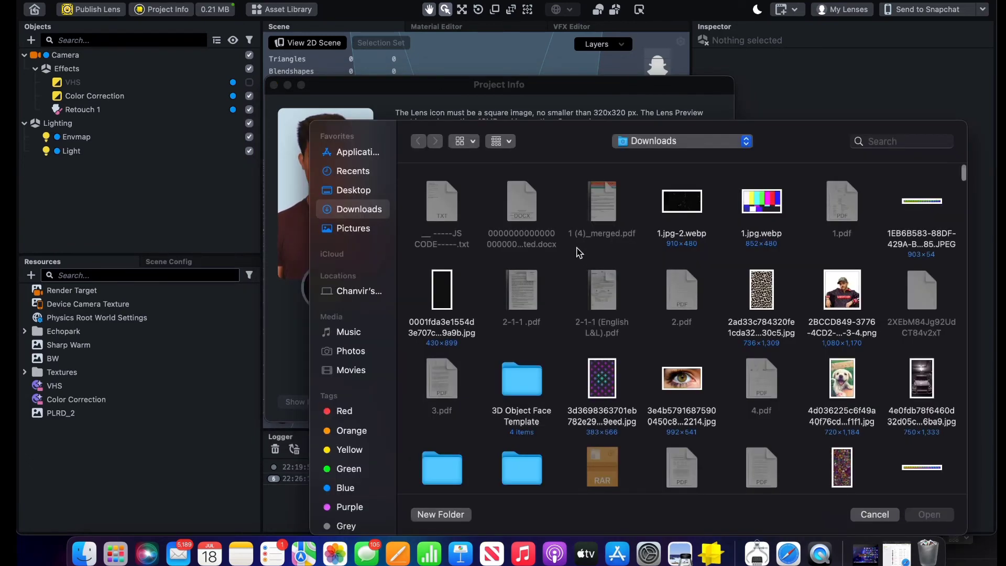
Set the purple-and-teal patterned JPG from Downloads as the lens icon, keep its centred crop and apply the project info
left_click(610, 381)
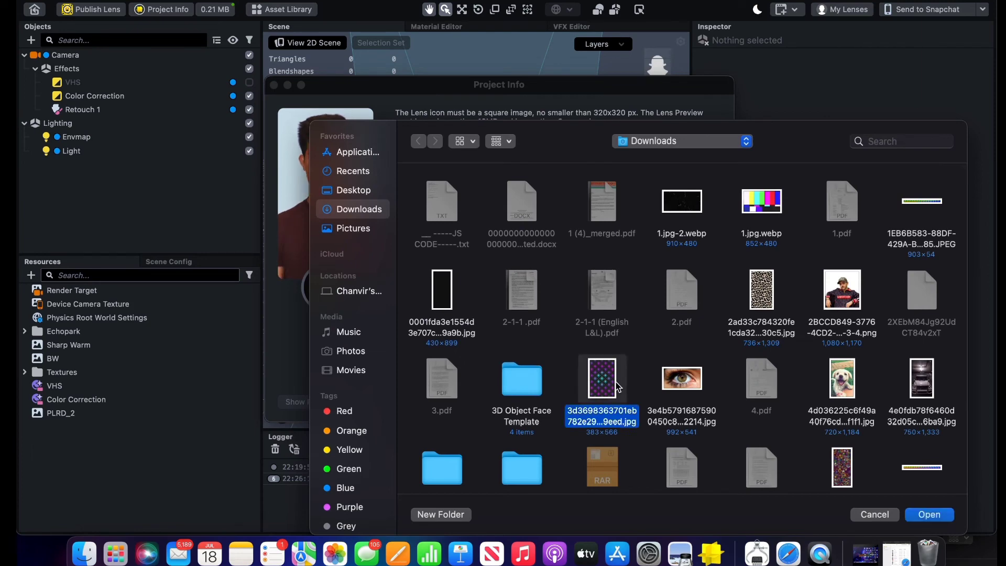
left_click(929, 515)
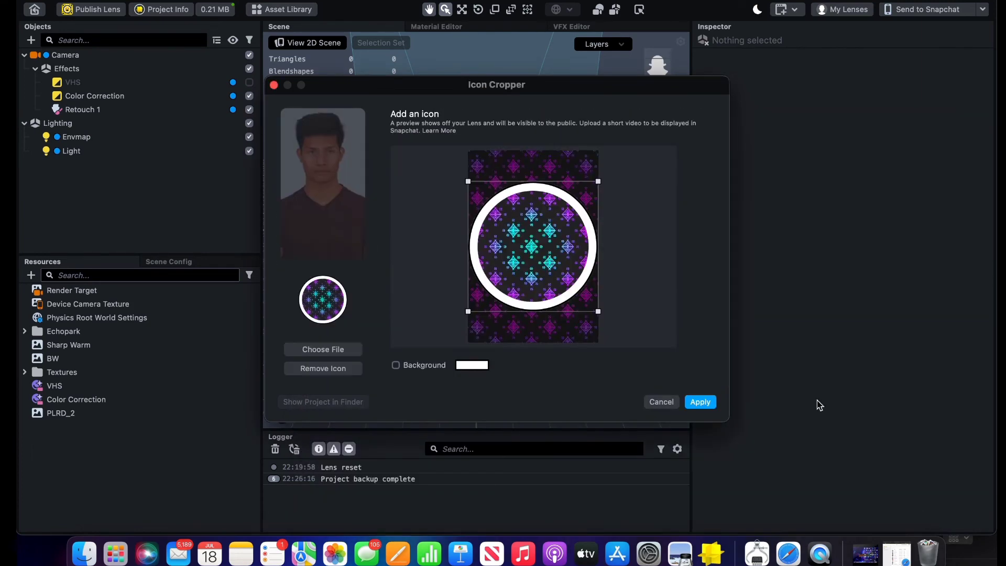
left_click(699, 401)
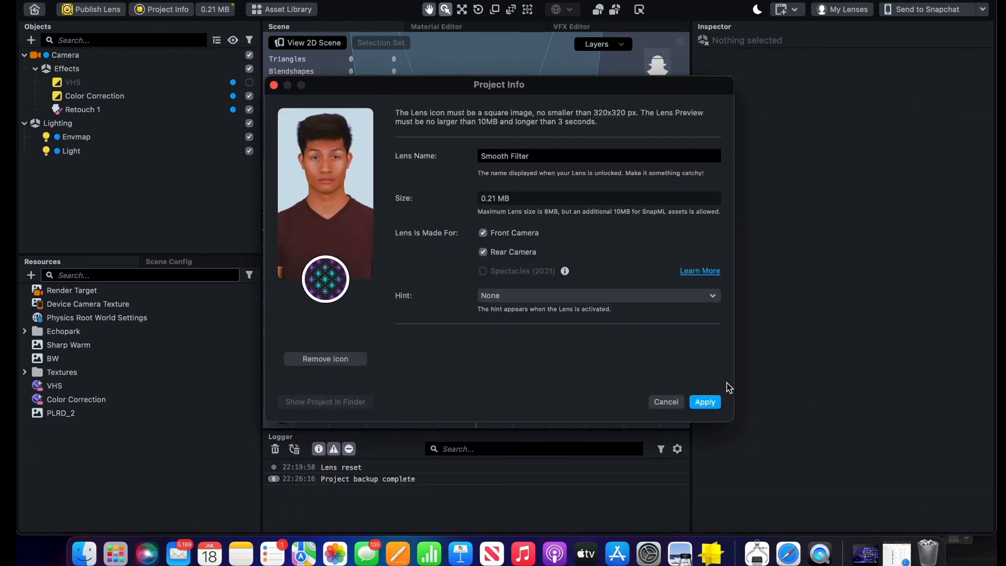
left_click_drag(570, 91, 604, 90)
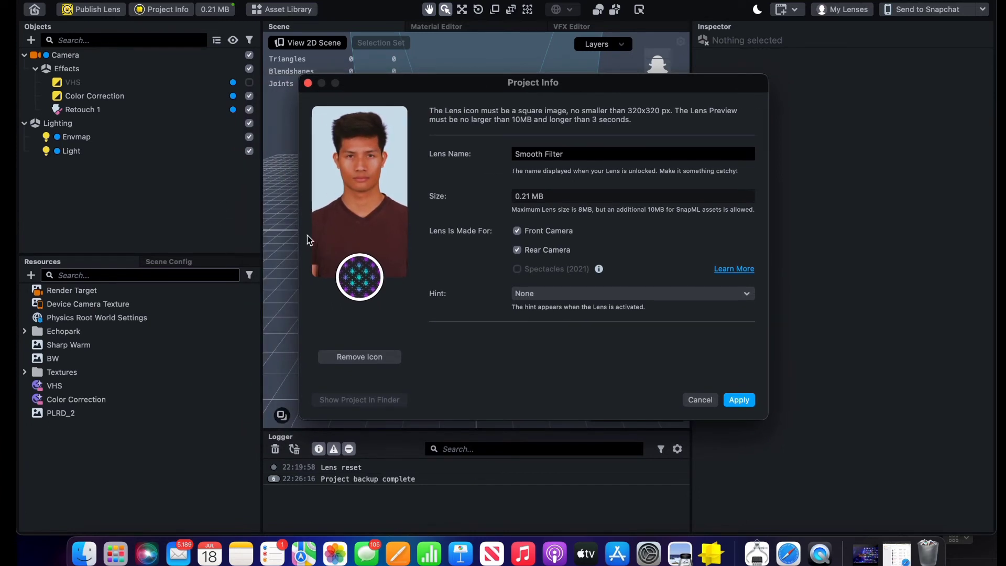
left_click(738, 402)
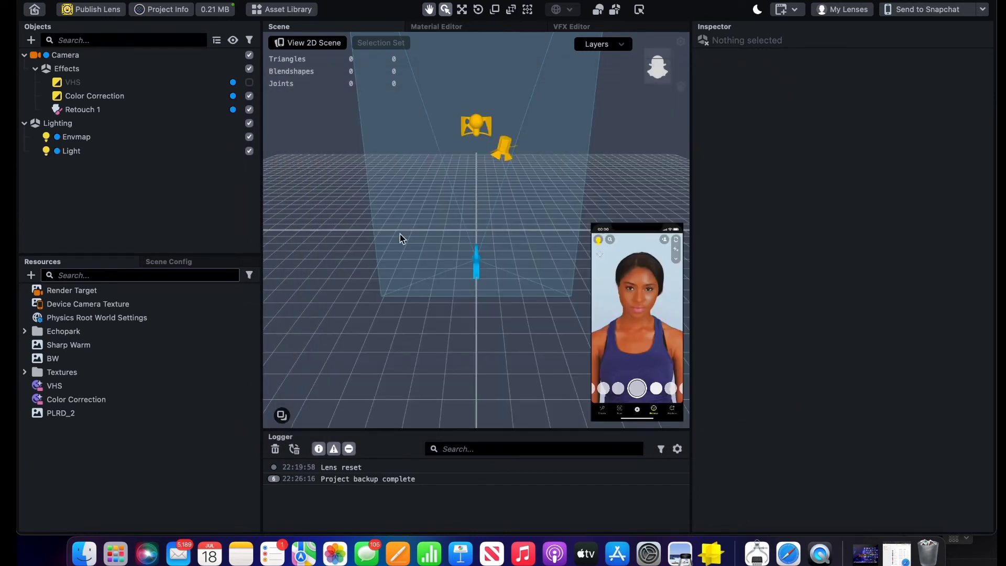
Send the lens to Snapchat, and publish it by starting a new Community Lens submission
left_click(911, 10)
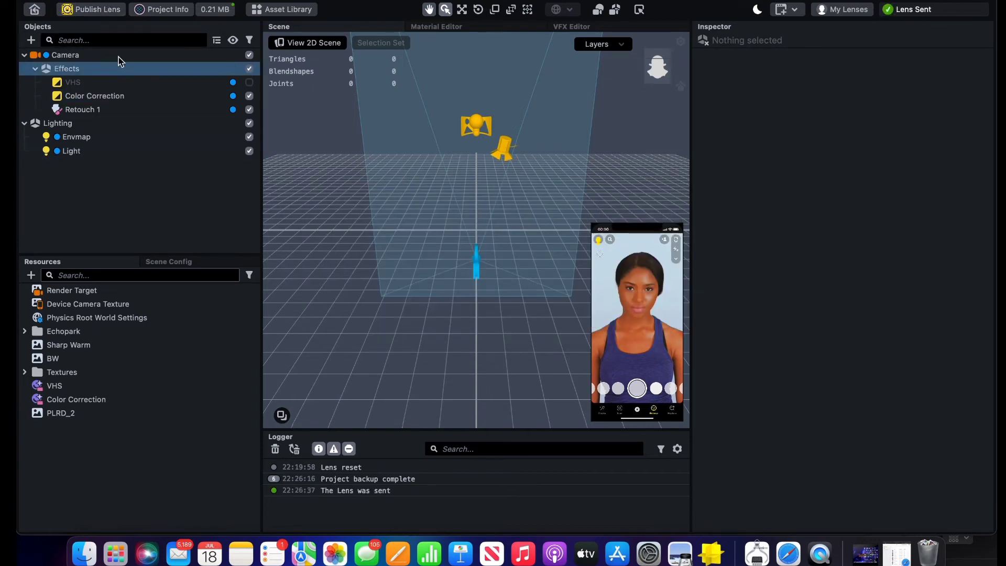
left_click(110, 14)
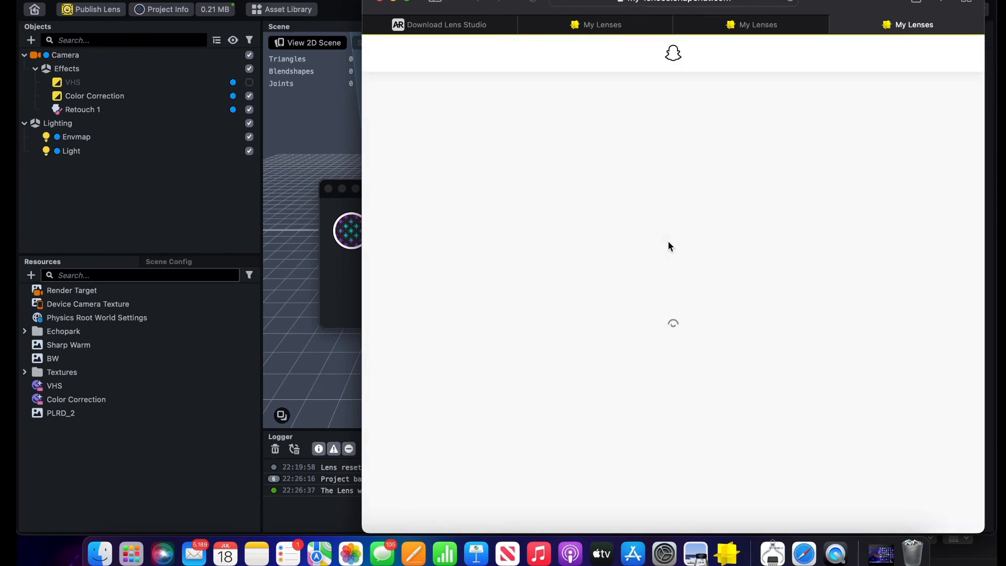
left_click(768, 263)
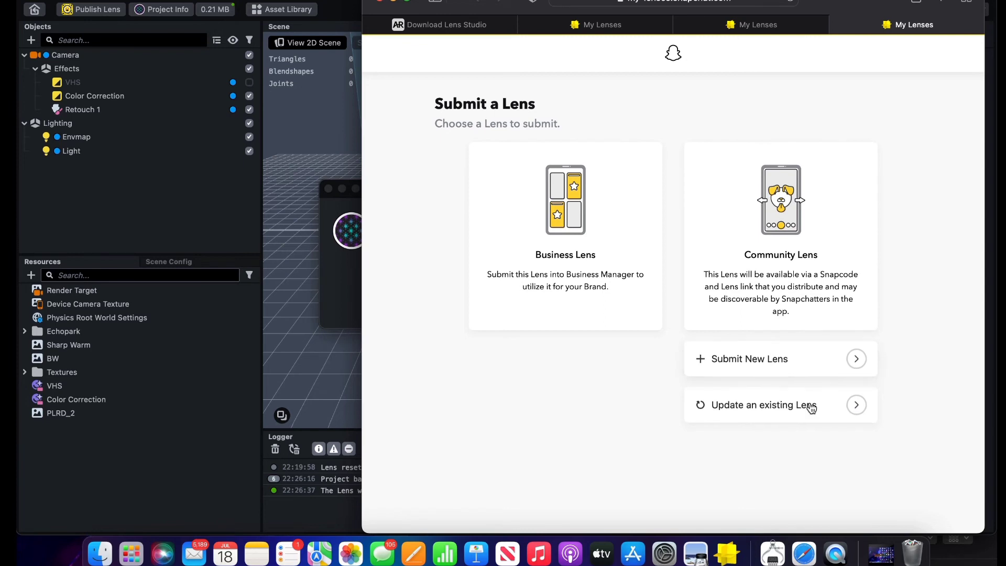
left_click(804, 363)
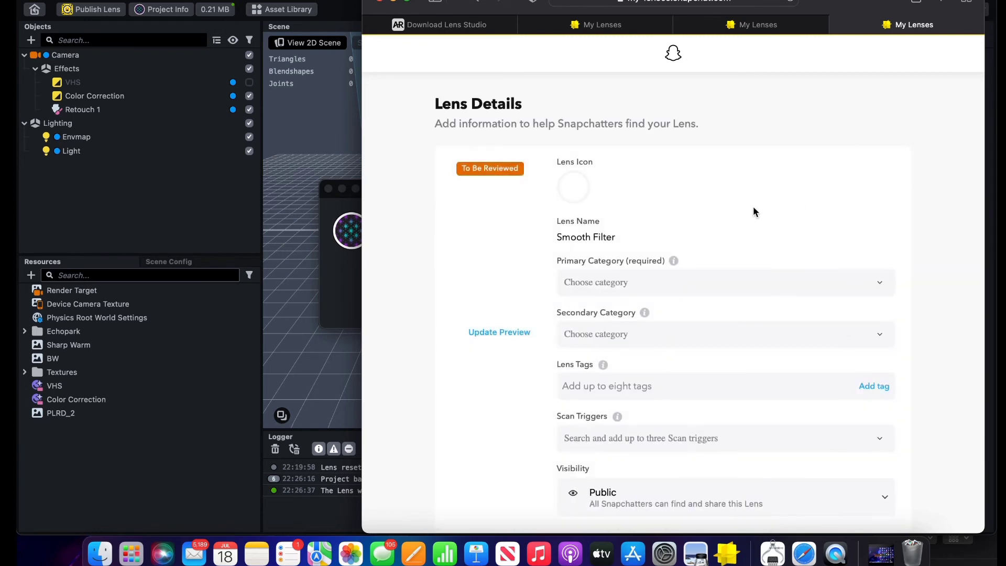
Set the primary category to Self-Expression - Beauty and the secondary category to Camera Styles - Color & Light
scroll(747, 237, "down", 5)
left_click(677, 212)
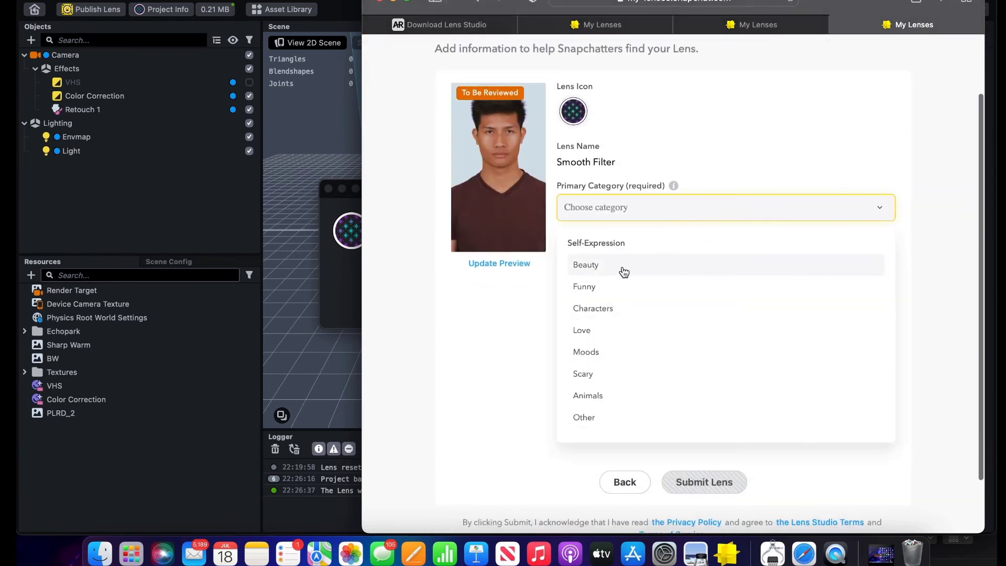
left_click(622, 268)
left_click(622, 268)
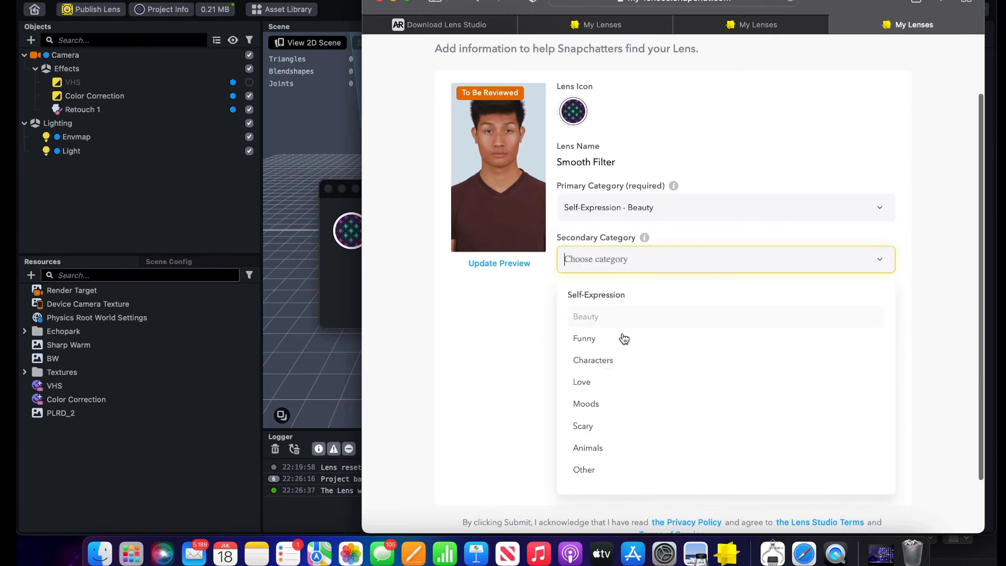
scroll(624, 337, "down", 5)
left_click(618, 407)
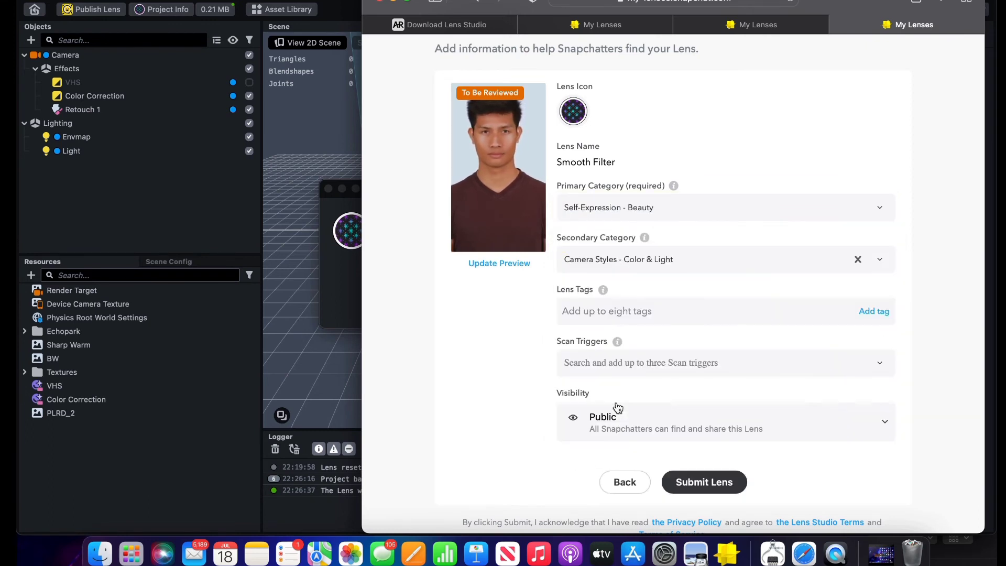
Add the lens tags smooth, color and correction as separate single-word tags
left_click(656, 316)
type("smooth")
key("Return")
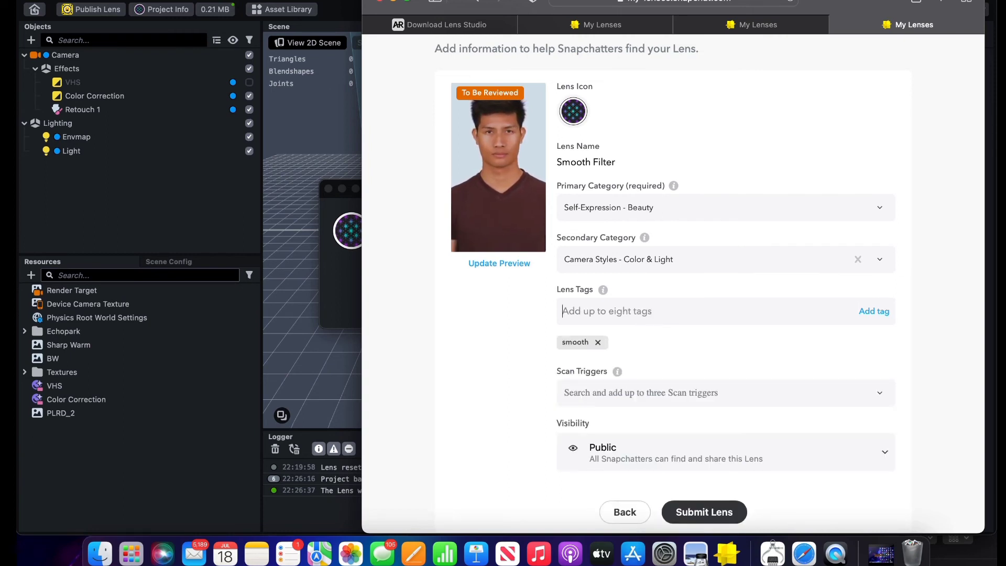
type("color corr")
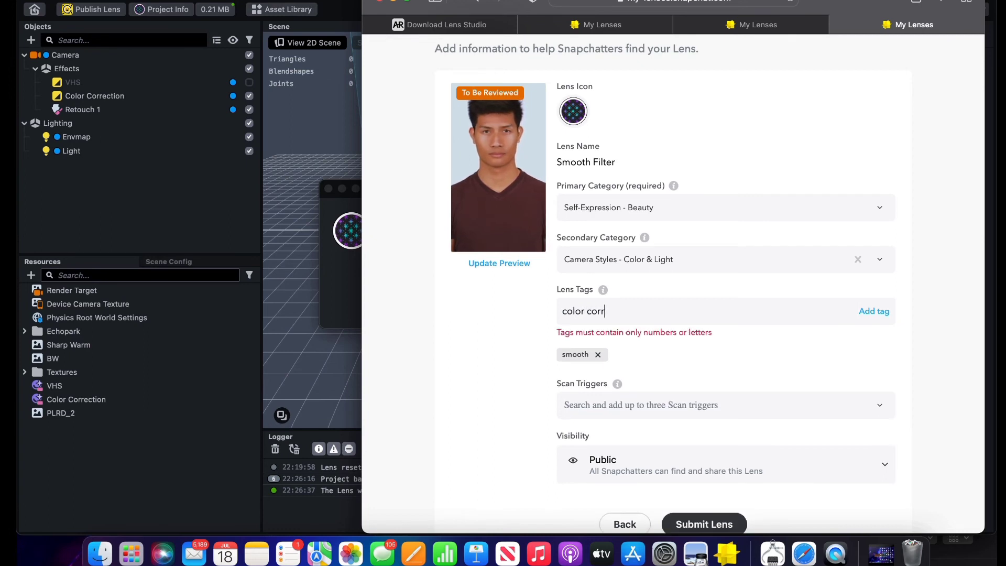
key("BackSpace")
key("BackSpace")
key("BackSpace")
key("Return")
type("c")
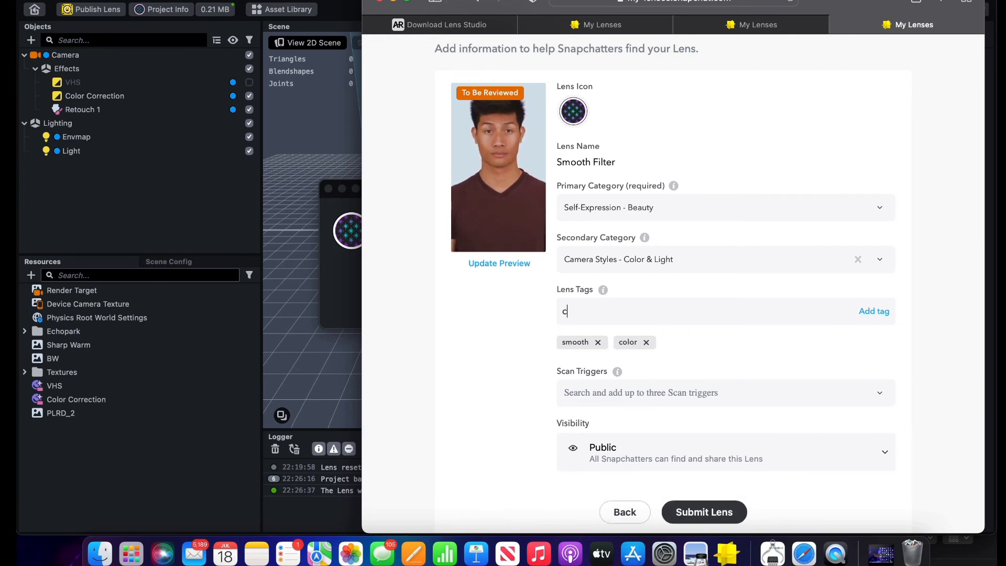
type("orrection\\")
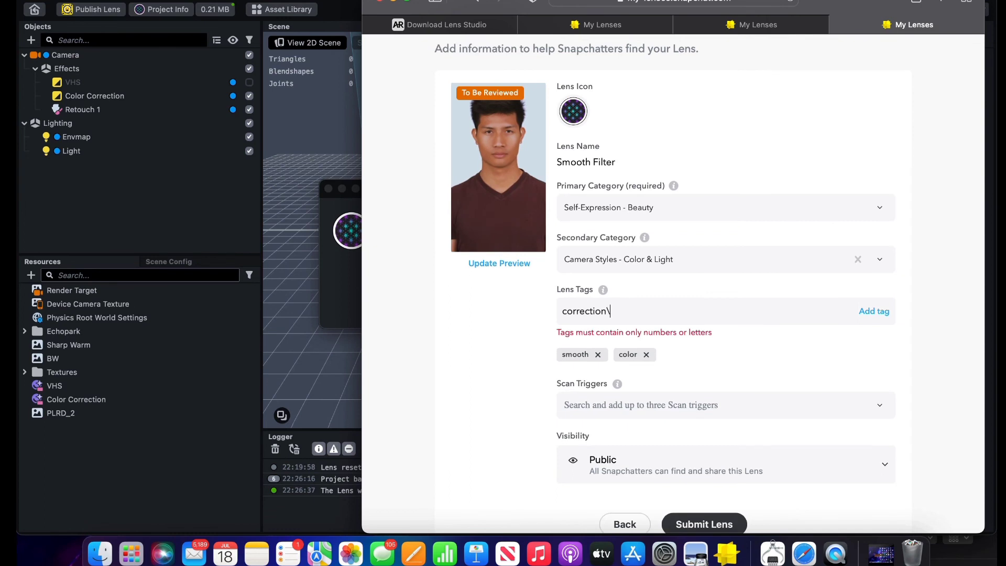
key("BackSpace")
key("Return")
Add the lens tags beauty and vir to the submission
type("simp")
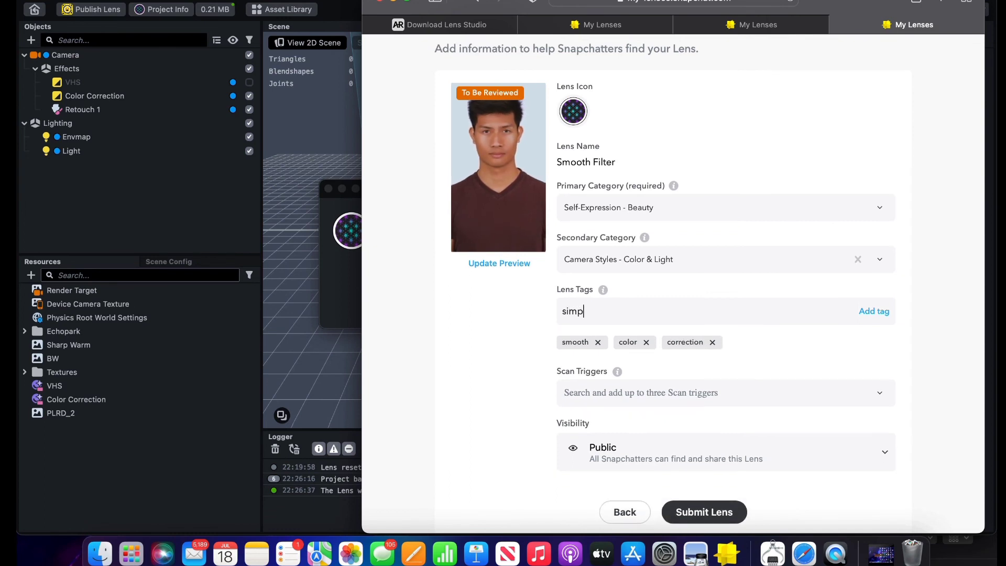
key("BackSpace")
type("be")
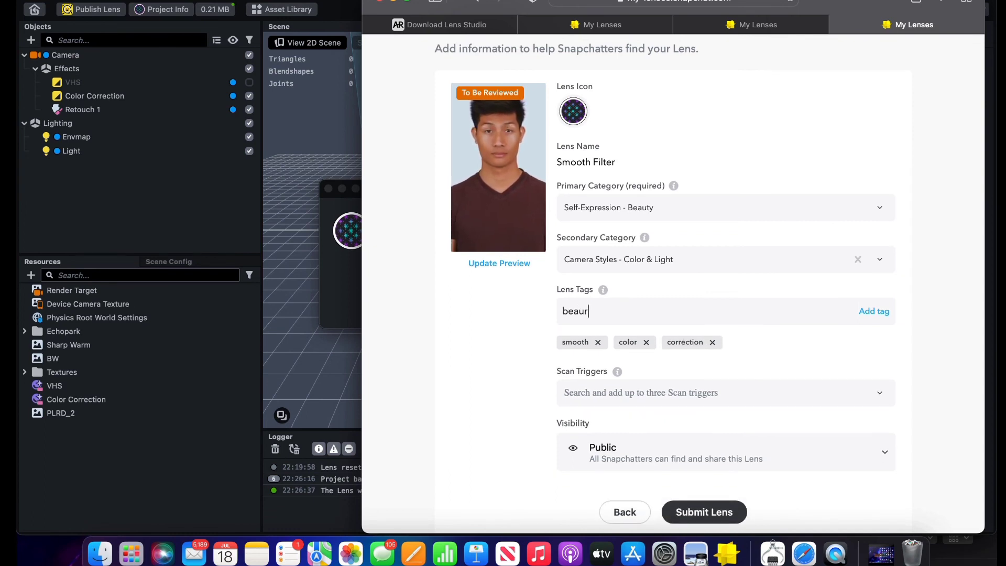
type("auty")
key("Return")
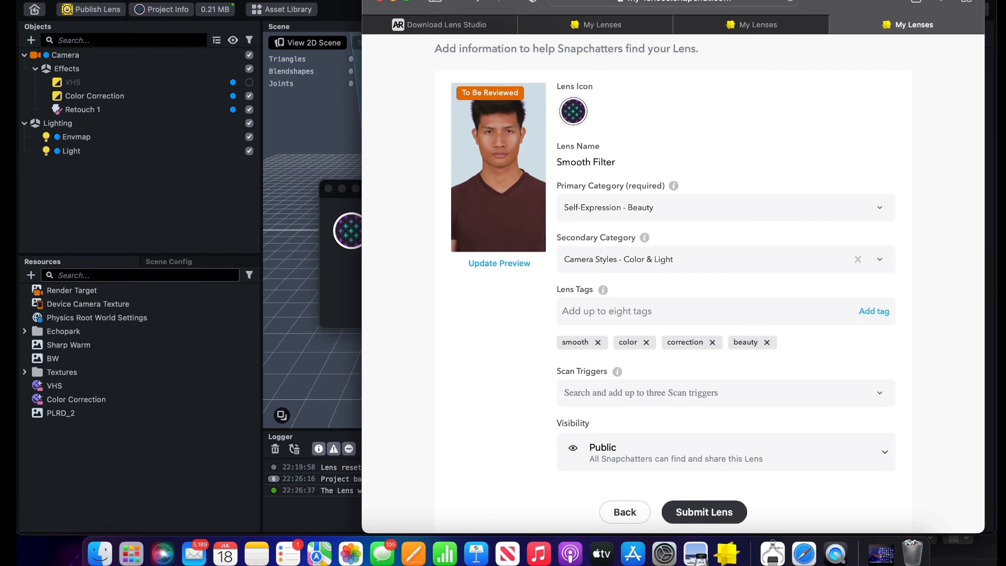
type("vir")
key("Return")
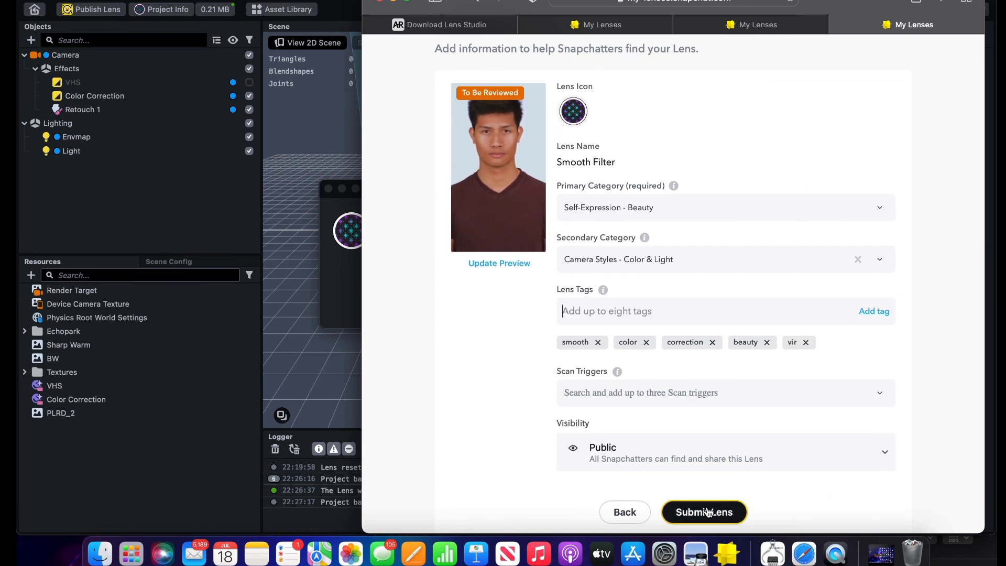
Go back to the submission type choices without submitting, and switch to Lens Studio to dismiss the upload dialog
left_click(625, 512)
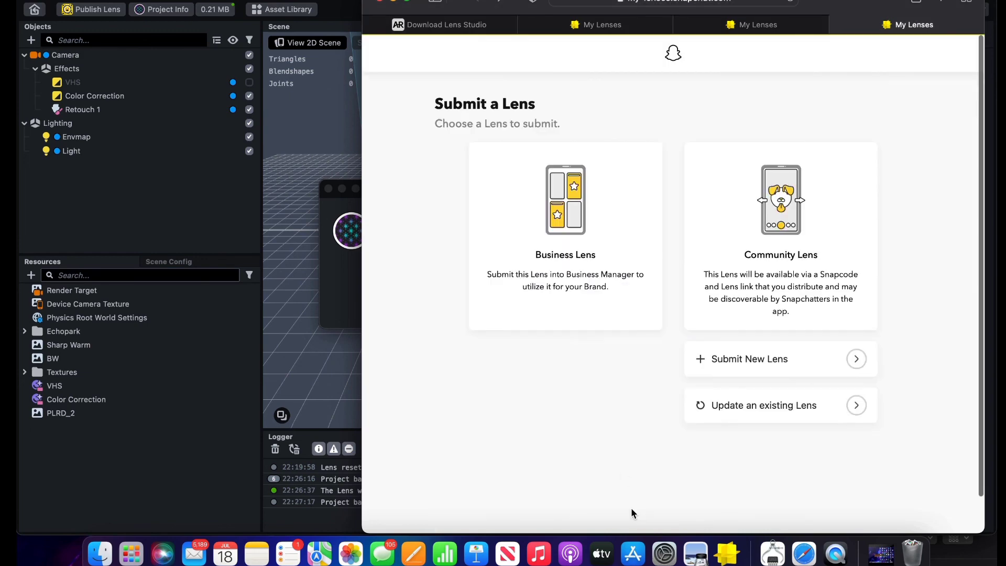
left_click(195, 117)
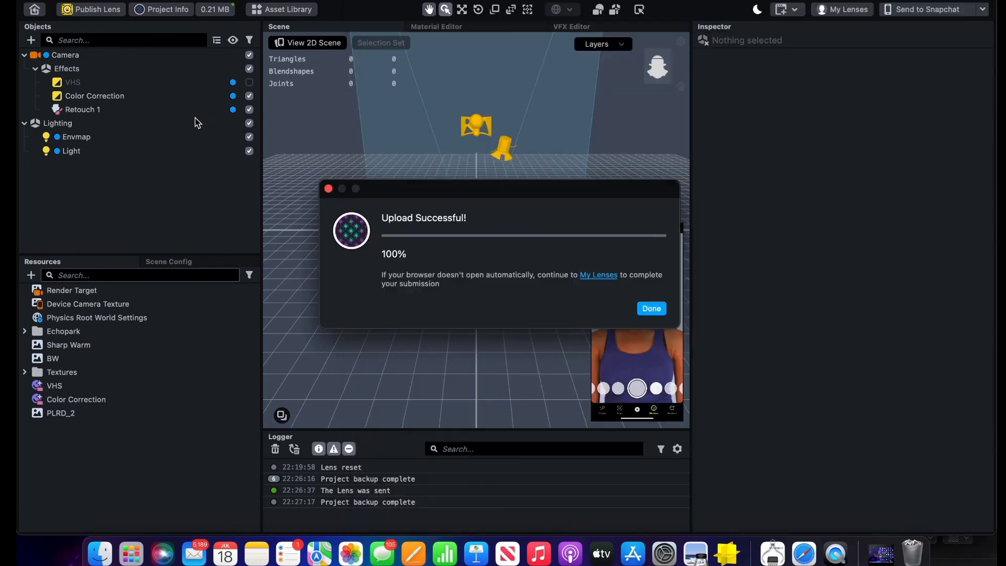
left_click(651, 308)
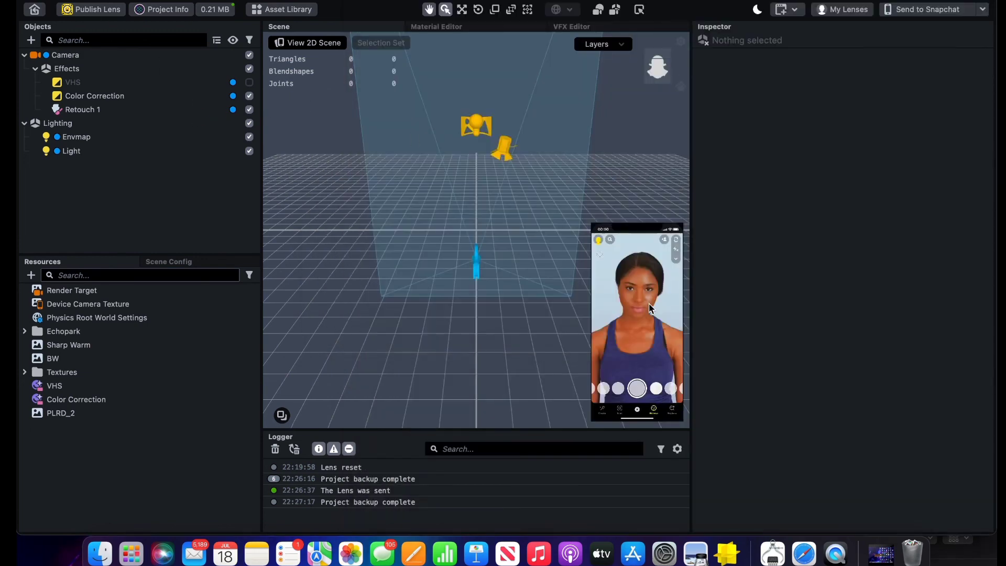